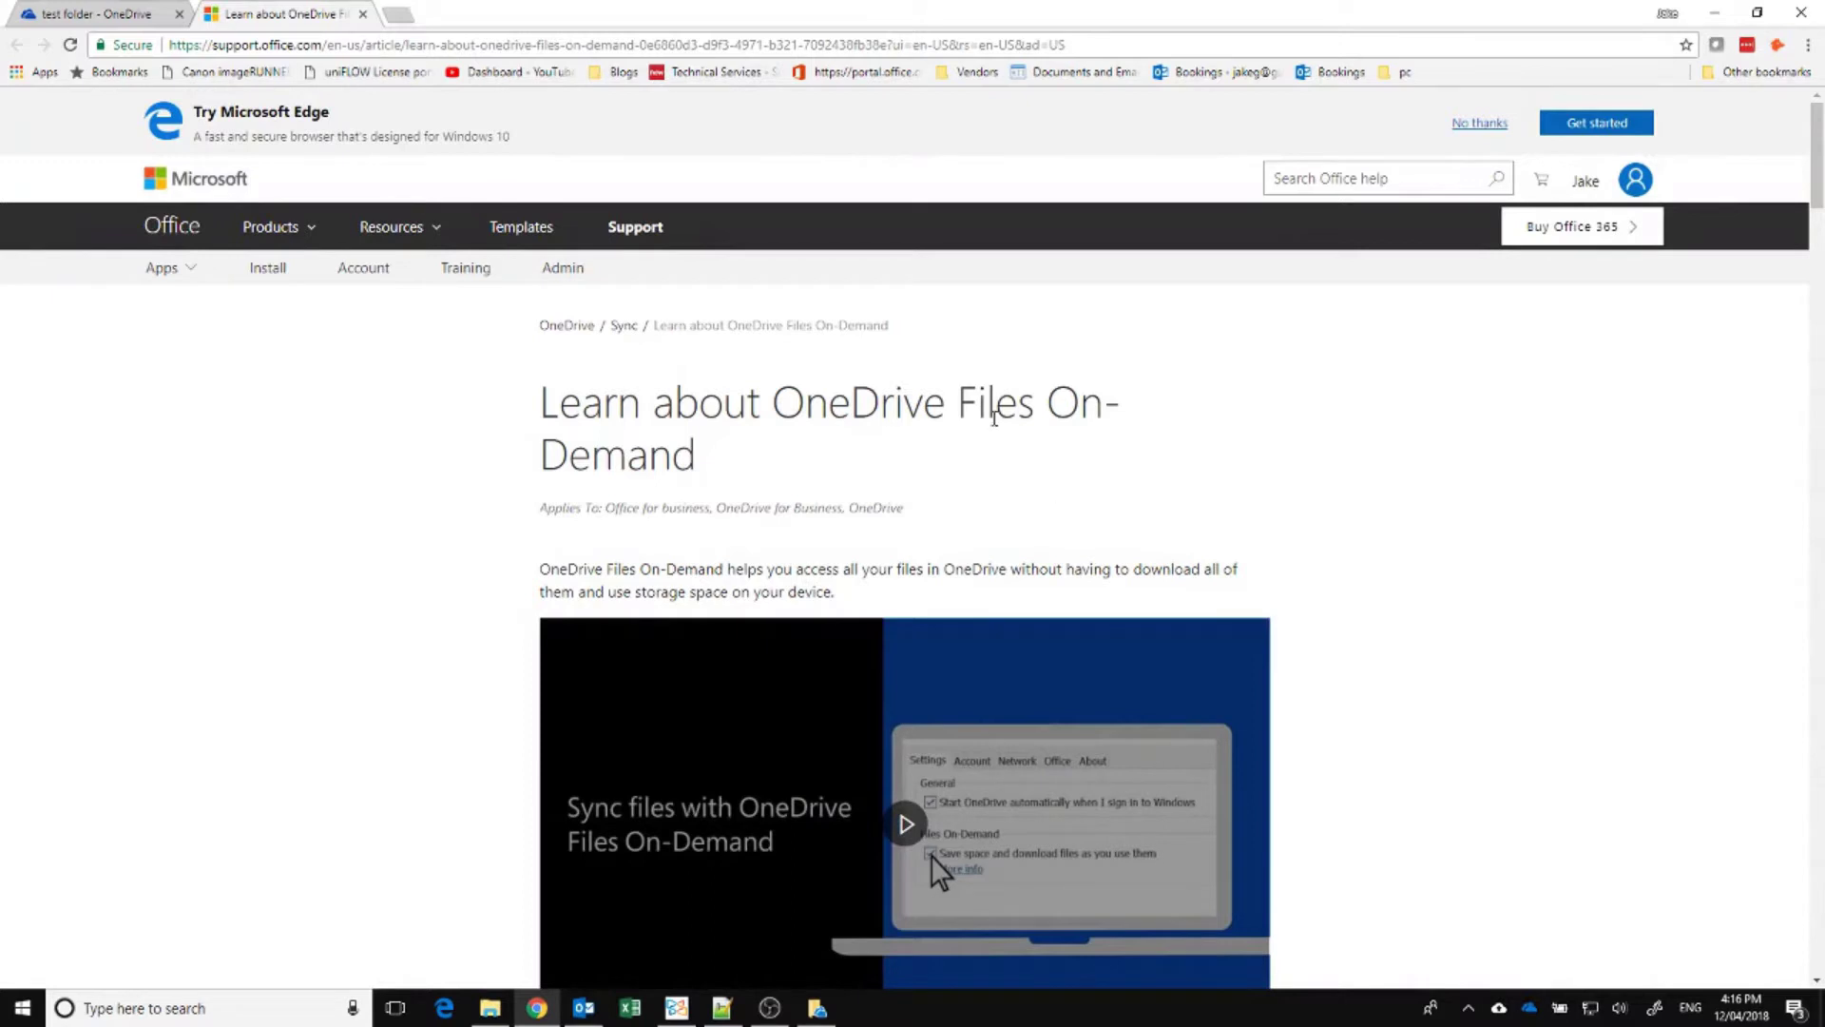
Step: Read the introduction, requirements note and feature list in the OneDrive Files On-Demand support article
{"action": "scroll", "coordinate": [1114, 452], "scroll_direction": "down", "scroll_amount": 1}
{"action": "scroll", "coordinate": [1114, 451], "scroll_direction": "down", "scroll_amount": 5}
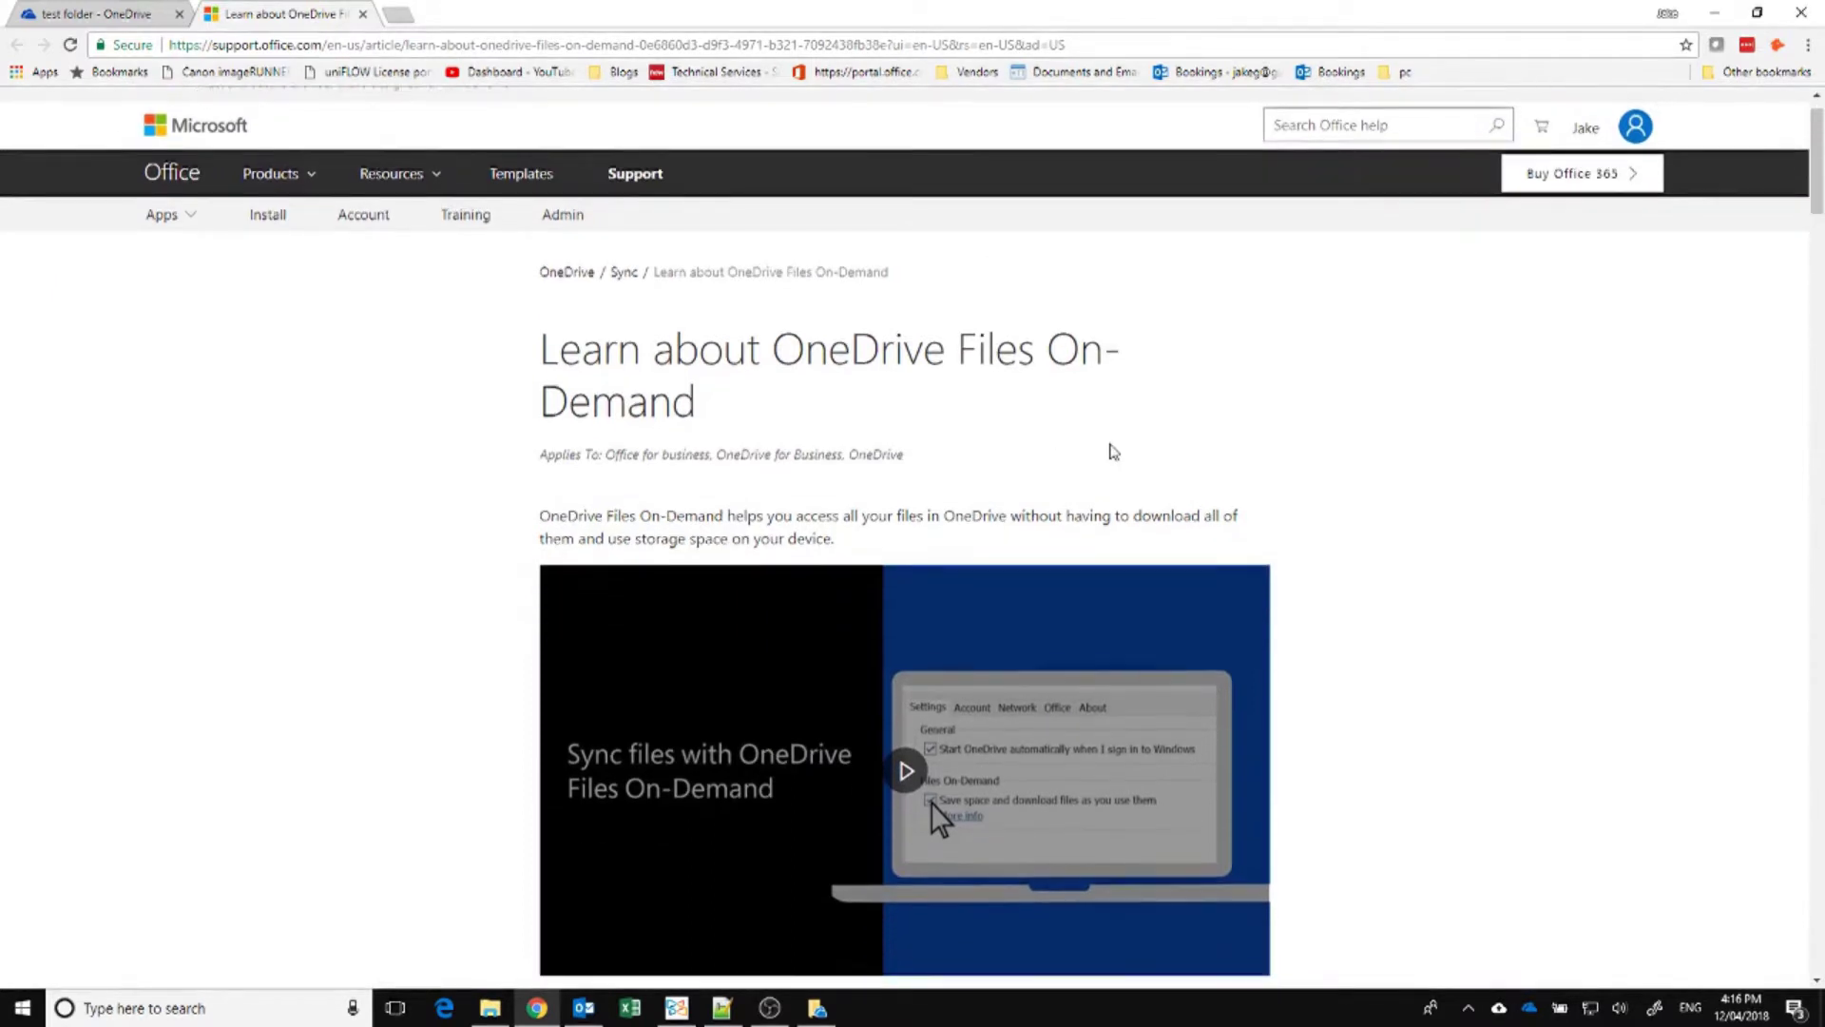
{"action": "scroll", "coordinate": [1112, 453], "scroll_direction": "down", "scroll_amount": 2}
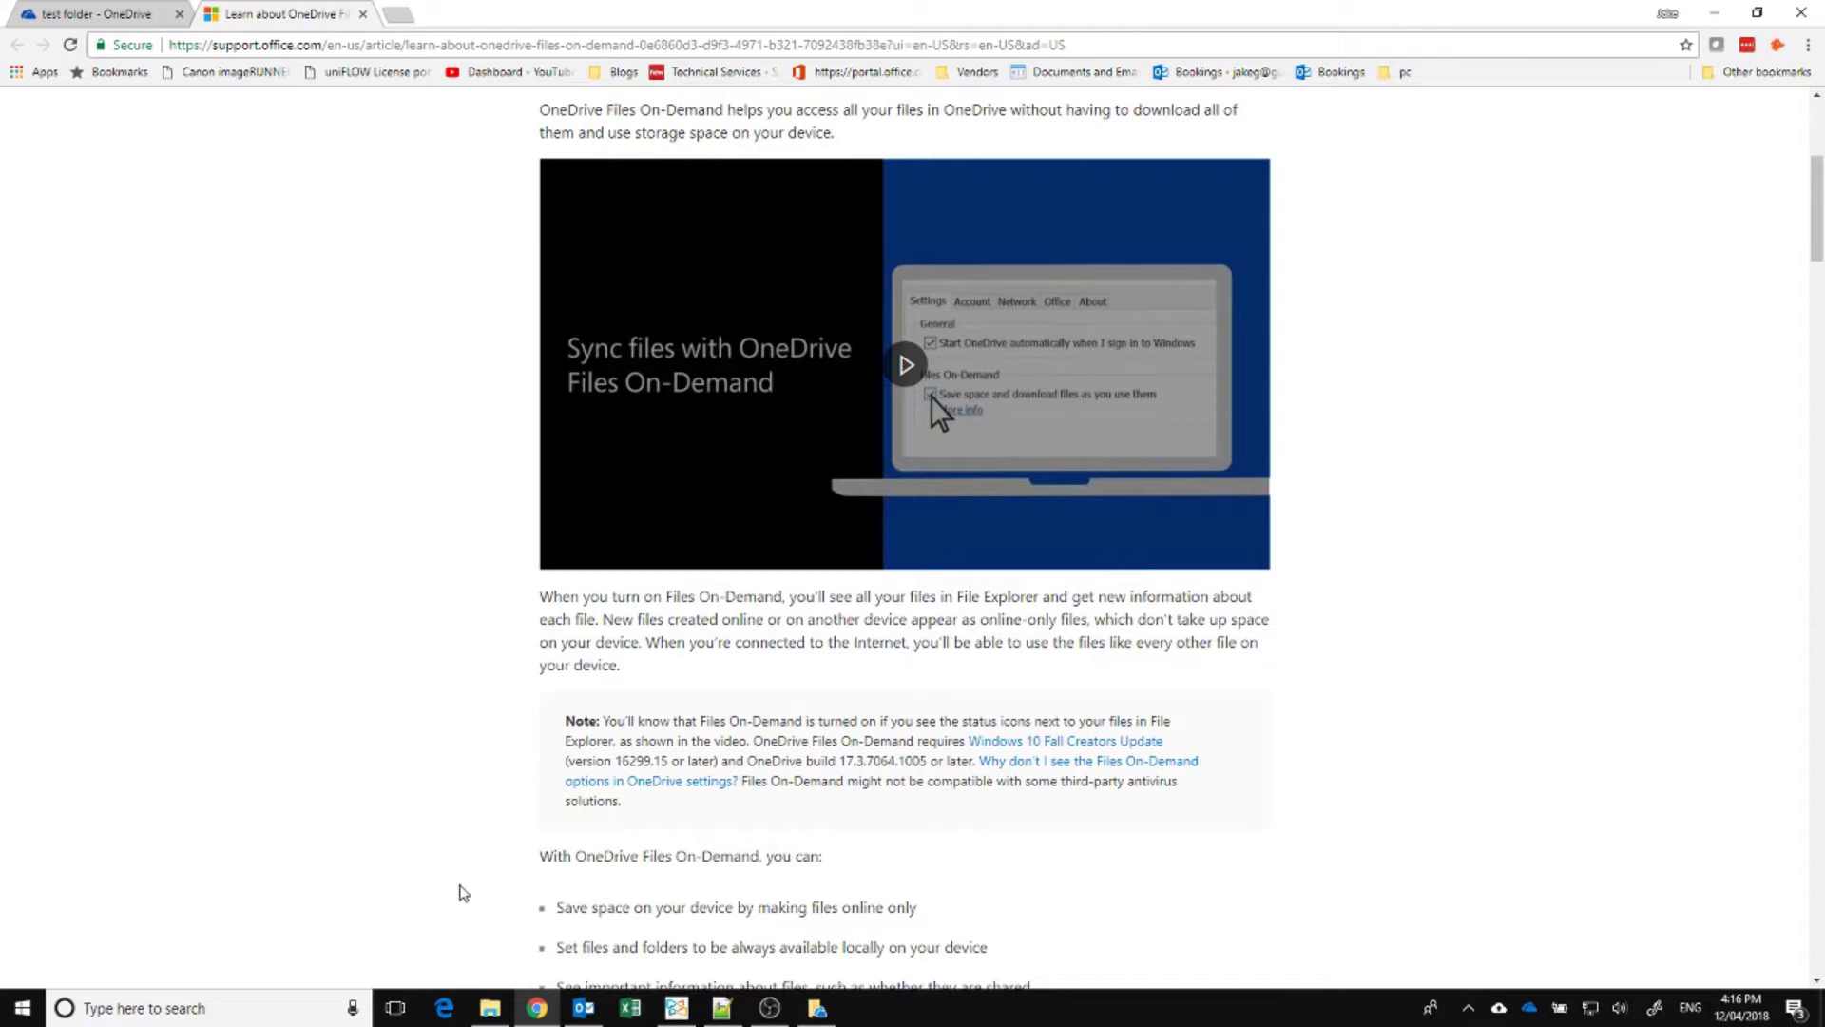
Step: Switch to File Explorer and create a Word document in the OneDrive test folder, keeping the suggested name
{"action": "left_click", "coordinate": [490, 1007]}
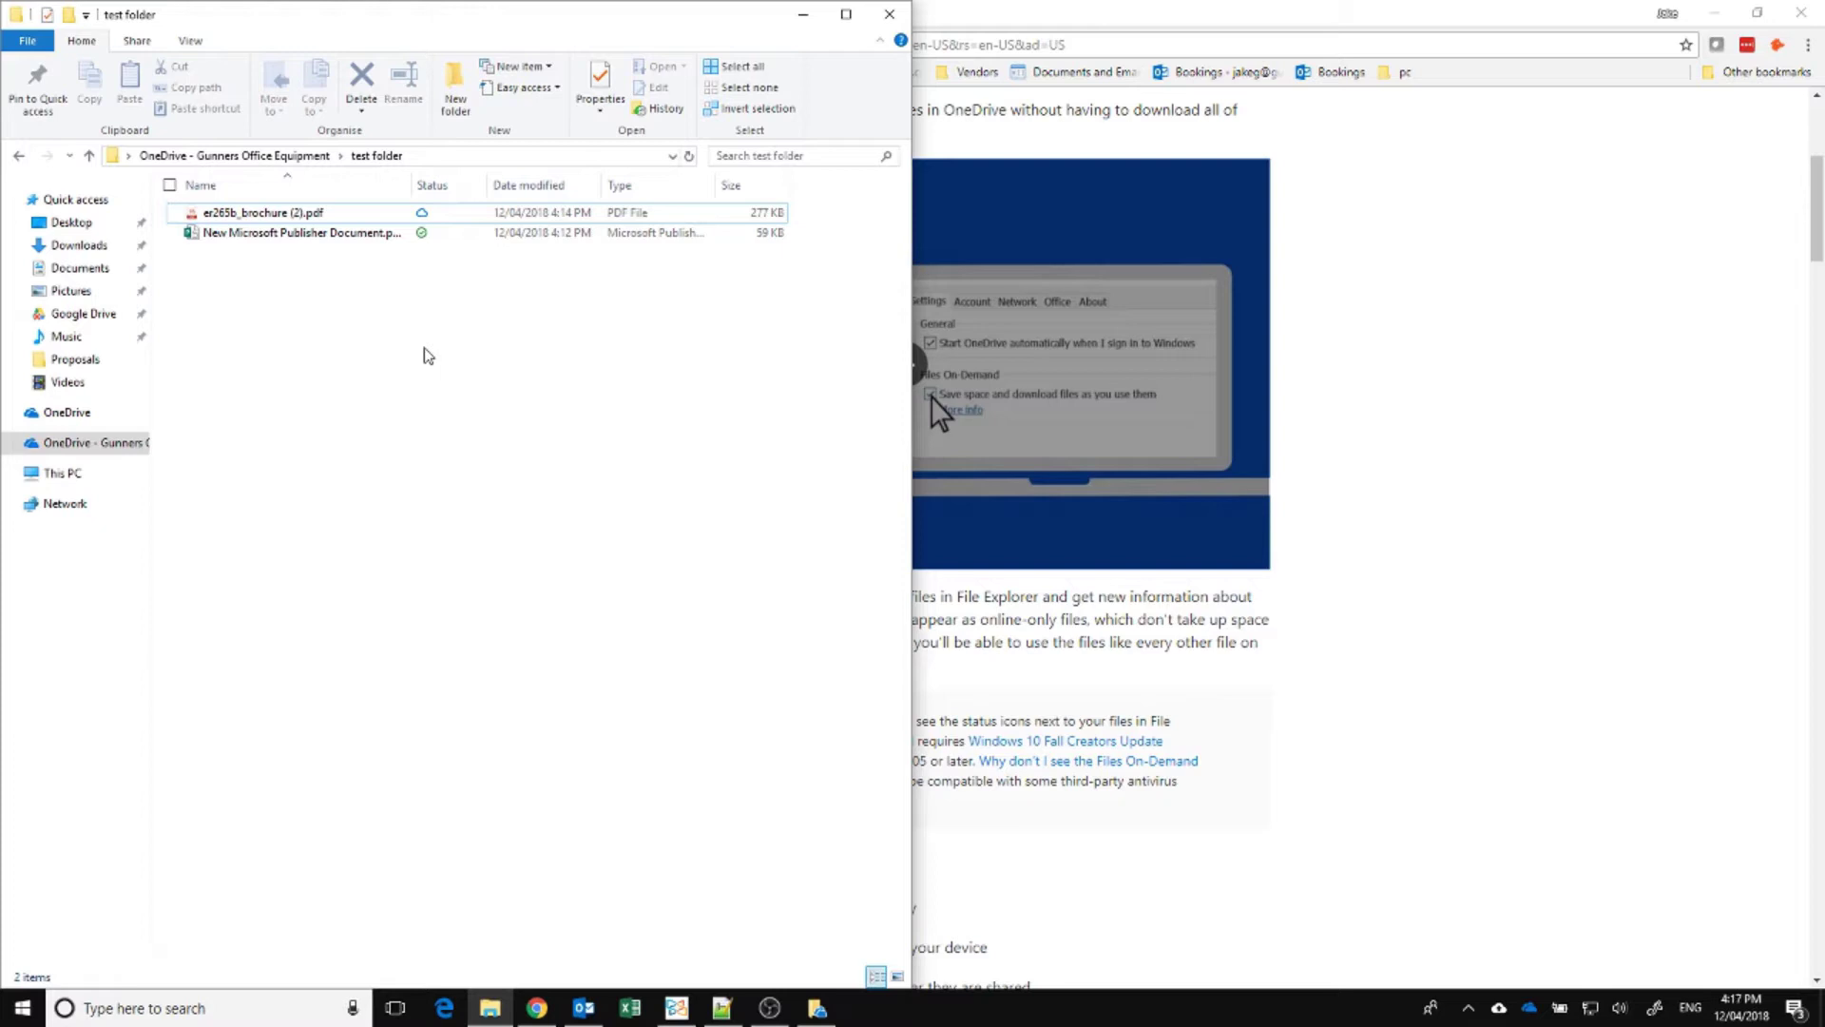
{"action": "right_click", "coordinate": [333, 324]}
{"action": "mouse_move", "coordinate": [210, 636]}
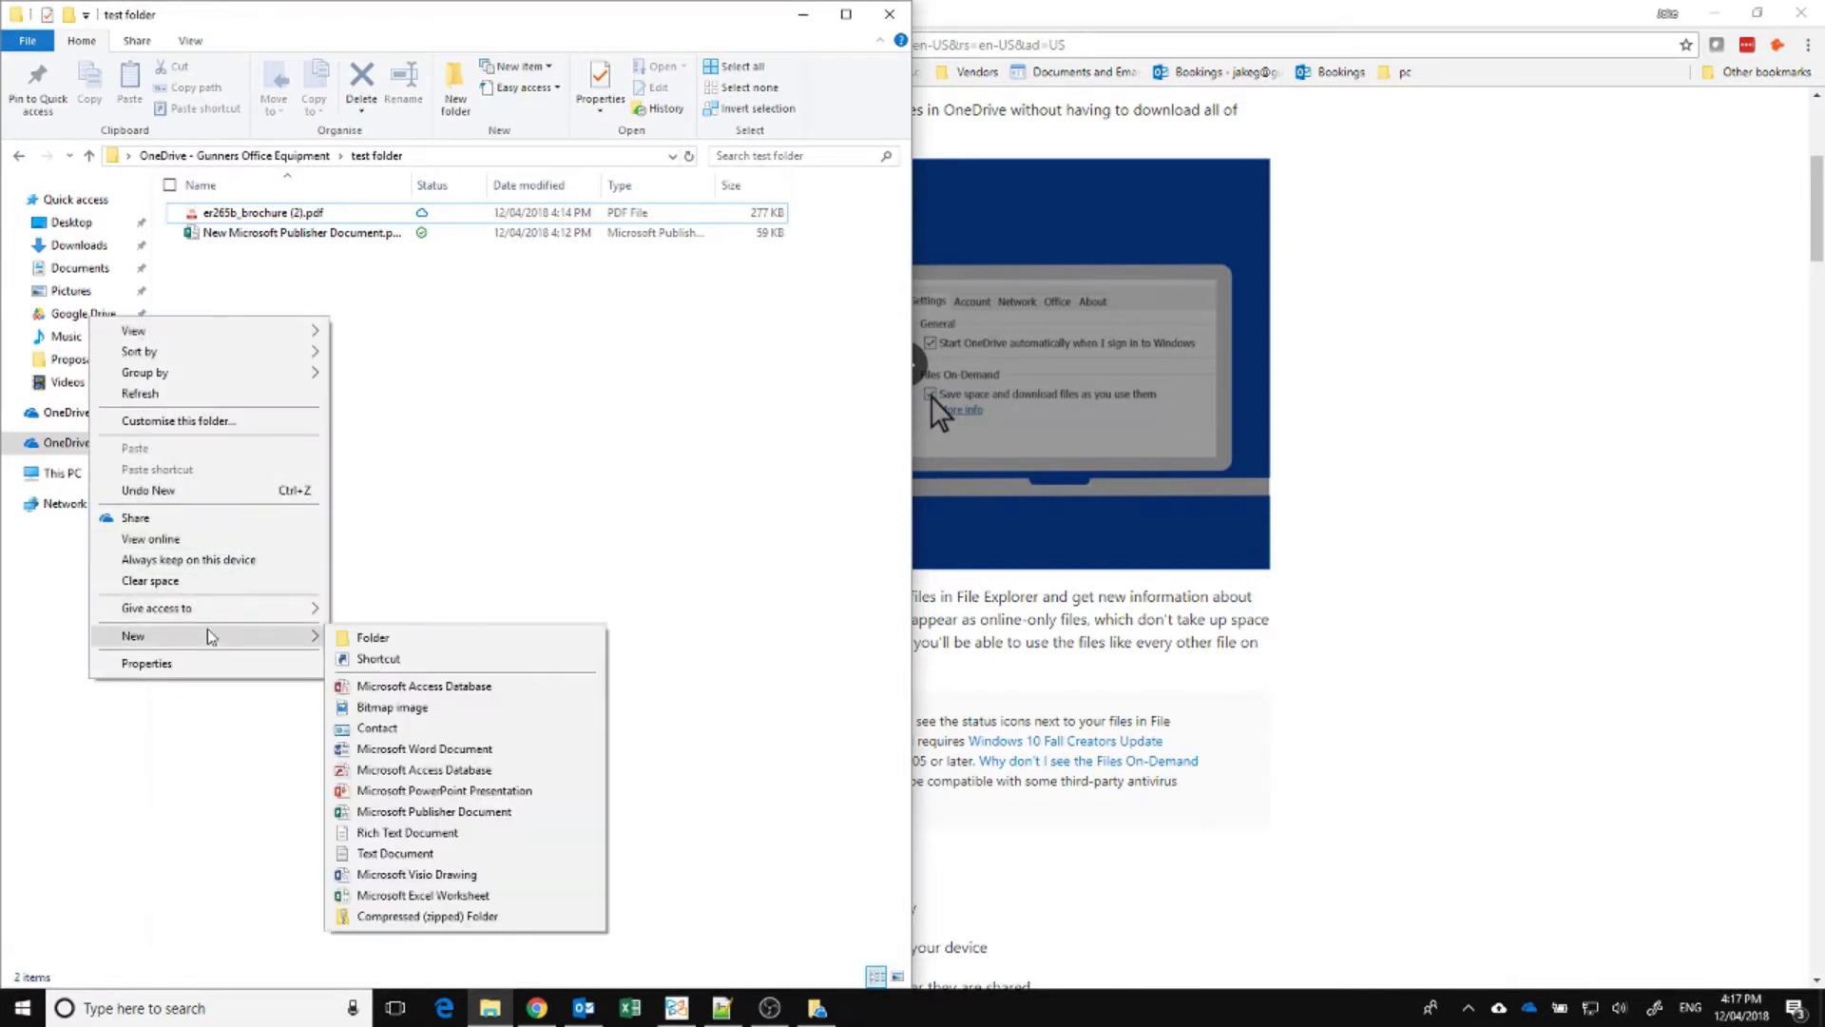
{"action": "left_click", "coordinate": [425, 751]}
{"action": "key", "text": "Return"}
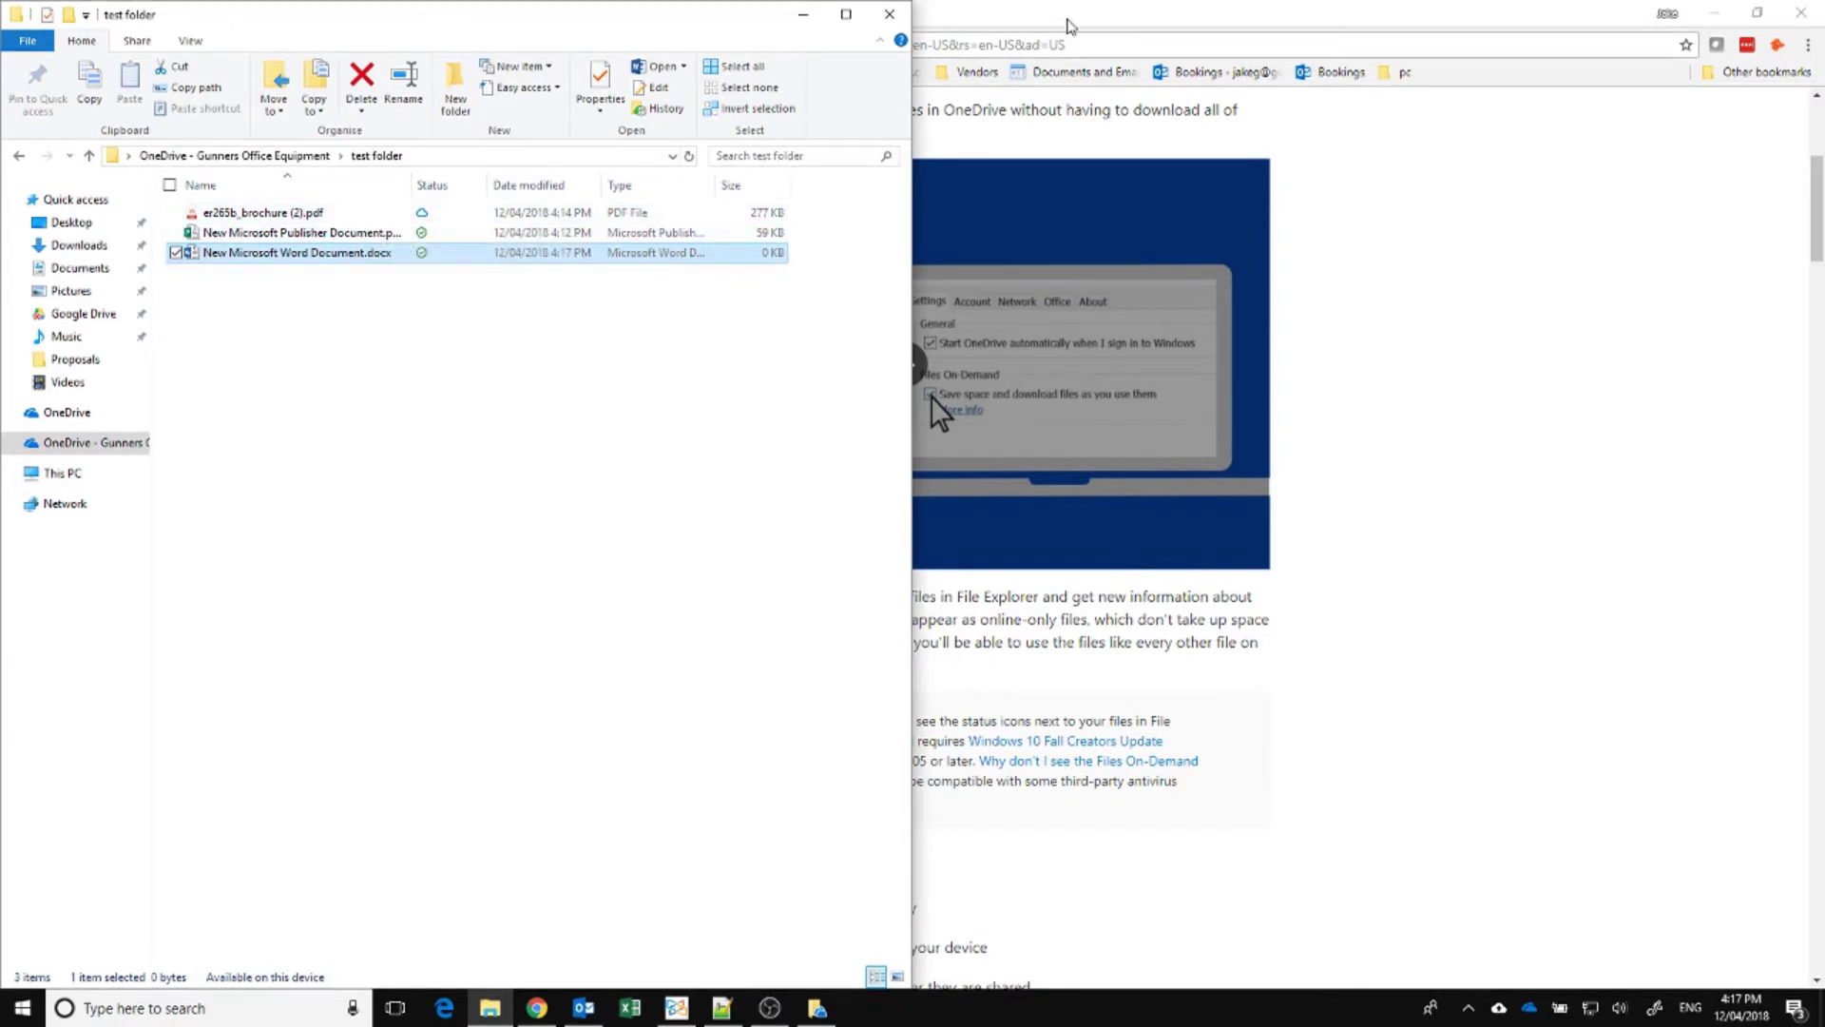
Step: Switch to the test folder in OneDrive on the web in Chrome and create a new Word document there
{"action": "left_click", "coordinate": [1072, 26]}
{"action": "left_click", "coordinate": [134, 17]}
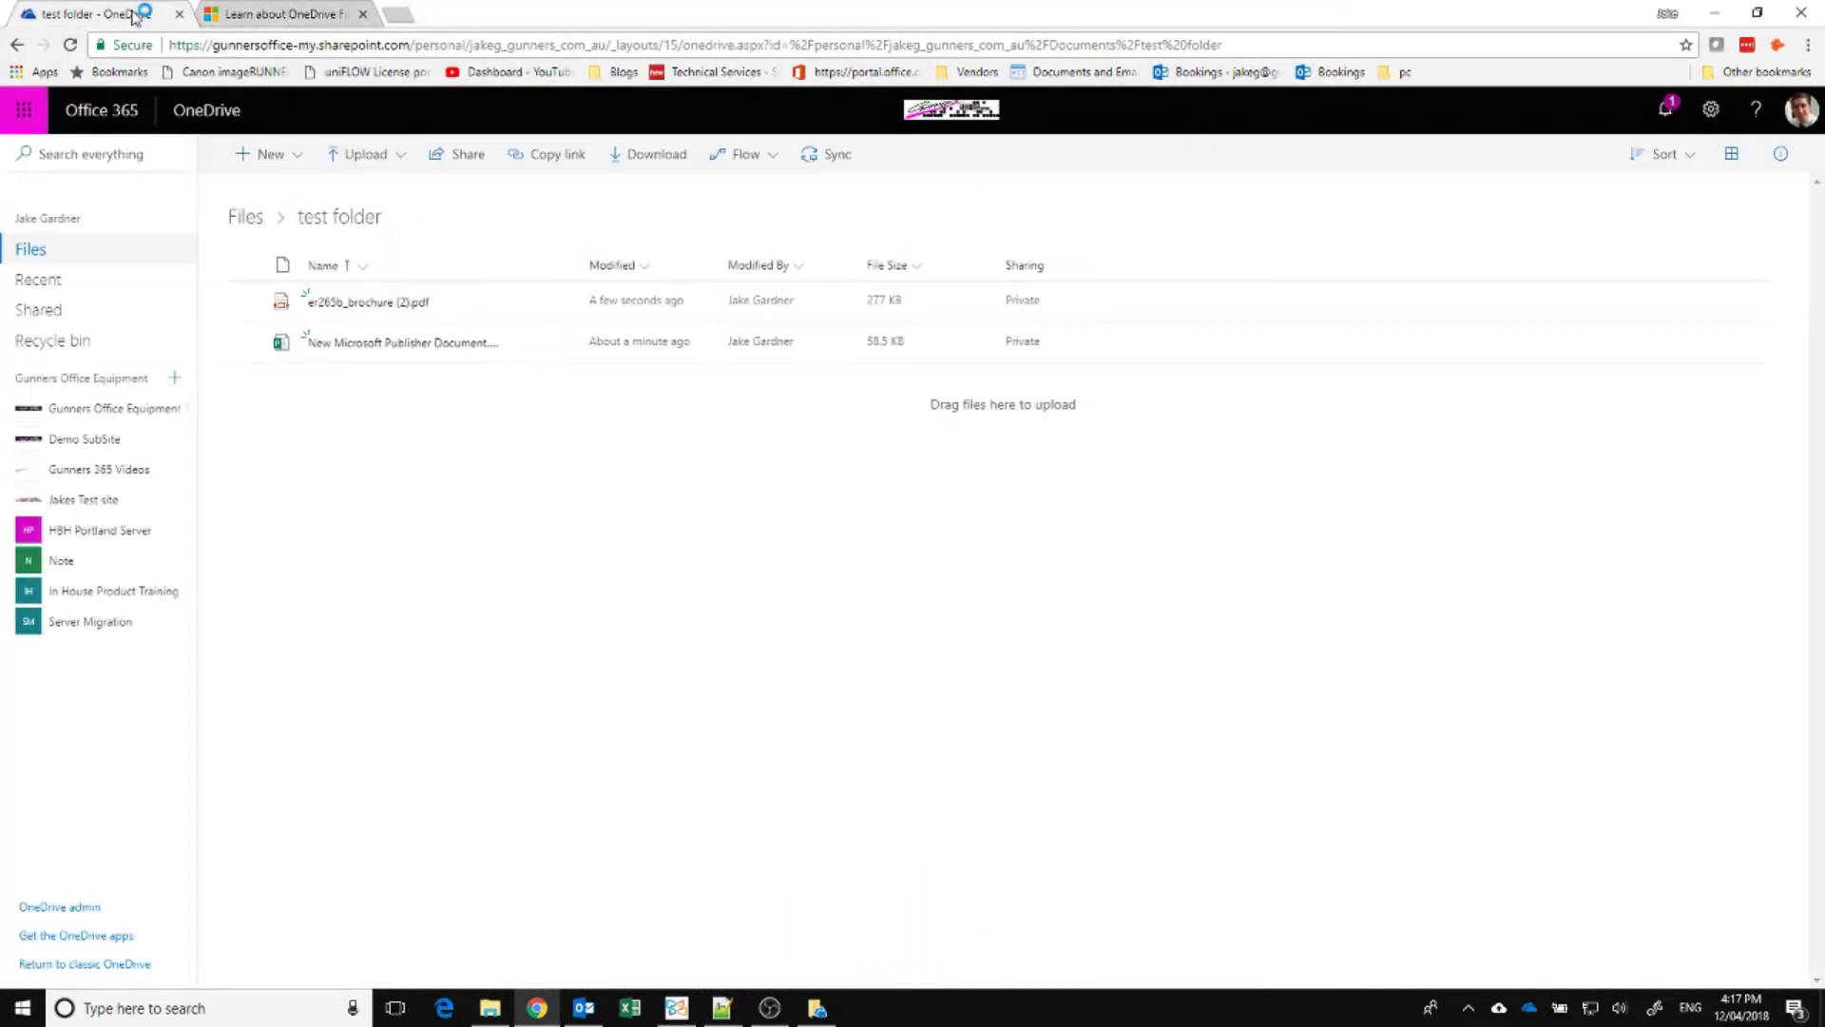
{"action": "mouse_move", "coordinate": [486, 1016]}
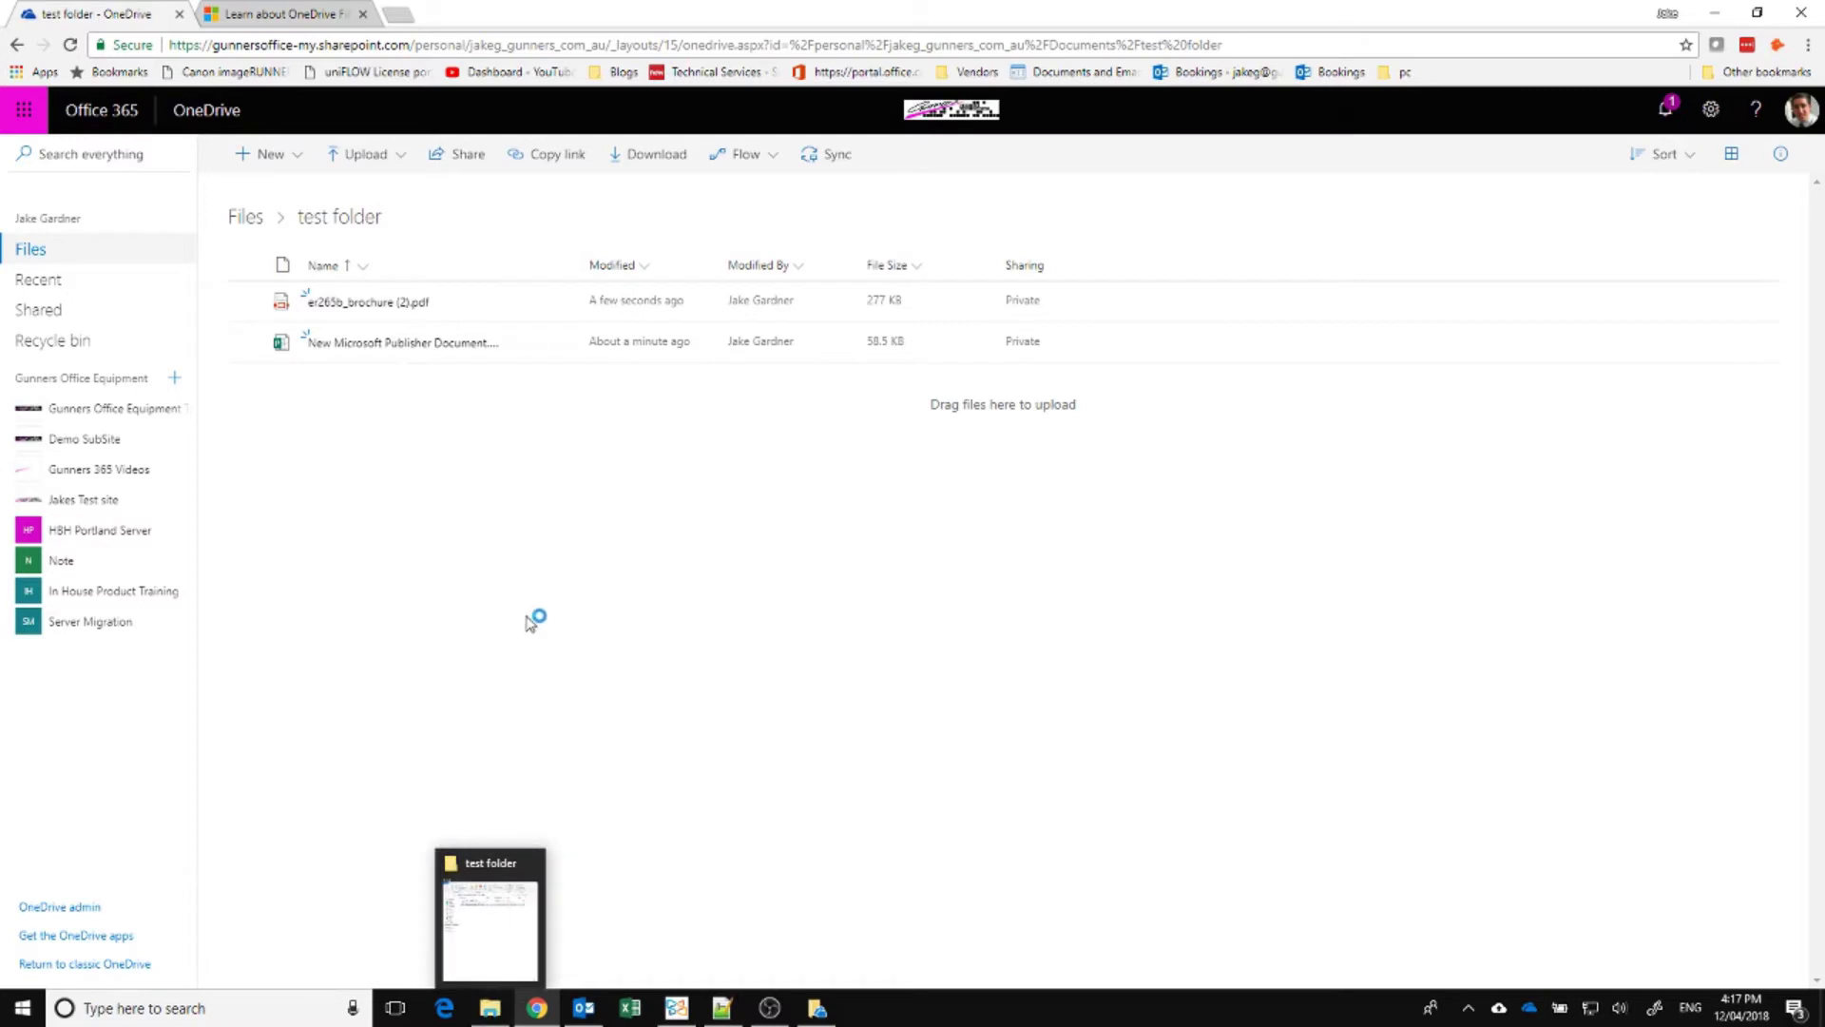
{"action": "right_click", "coordinate": [475, 490]}
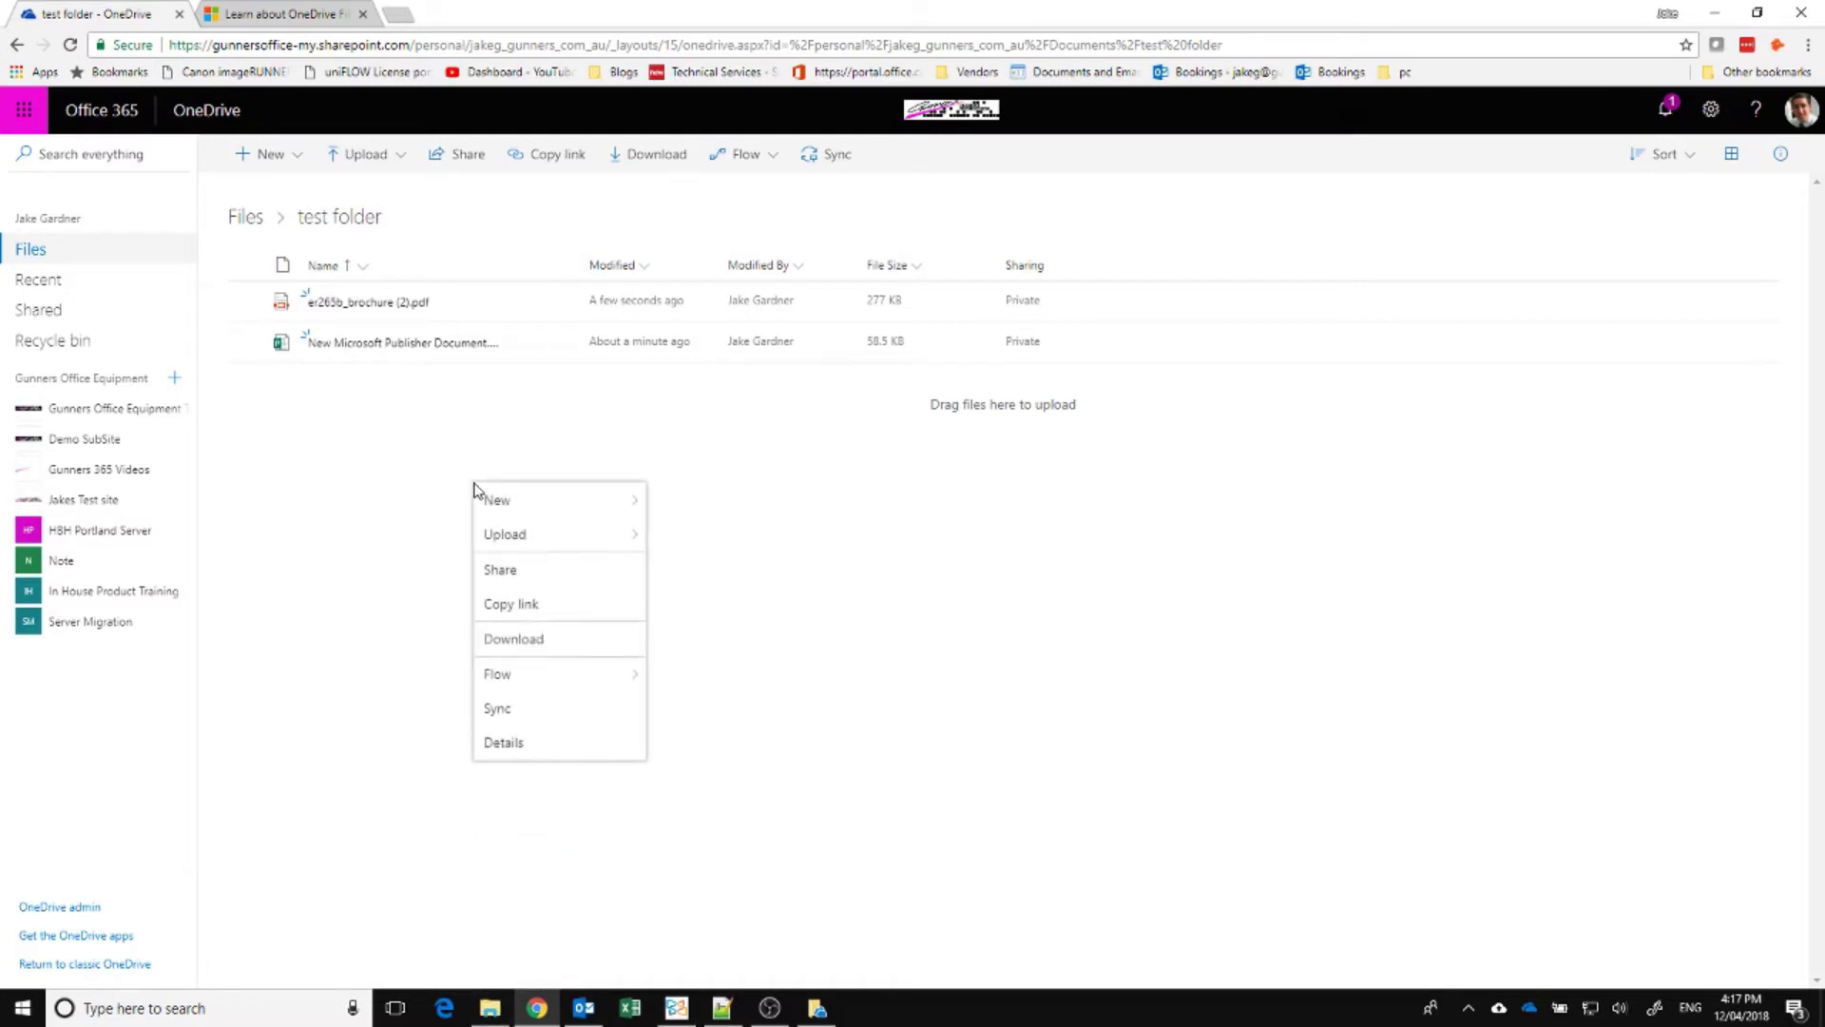
{"action": "mouse_move", "coordinate": [506, 510]}
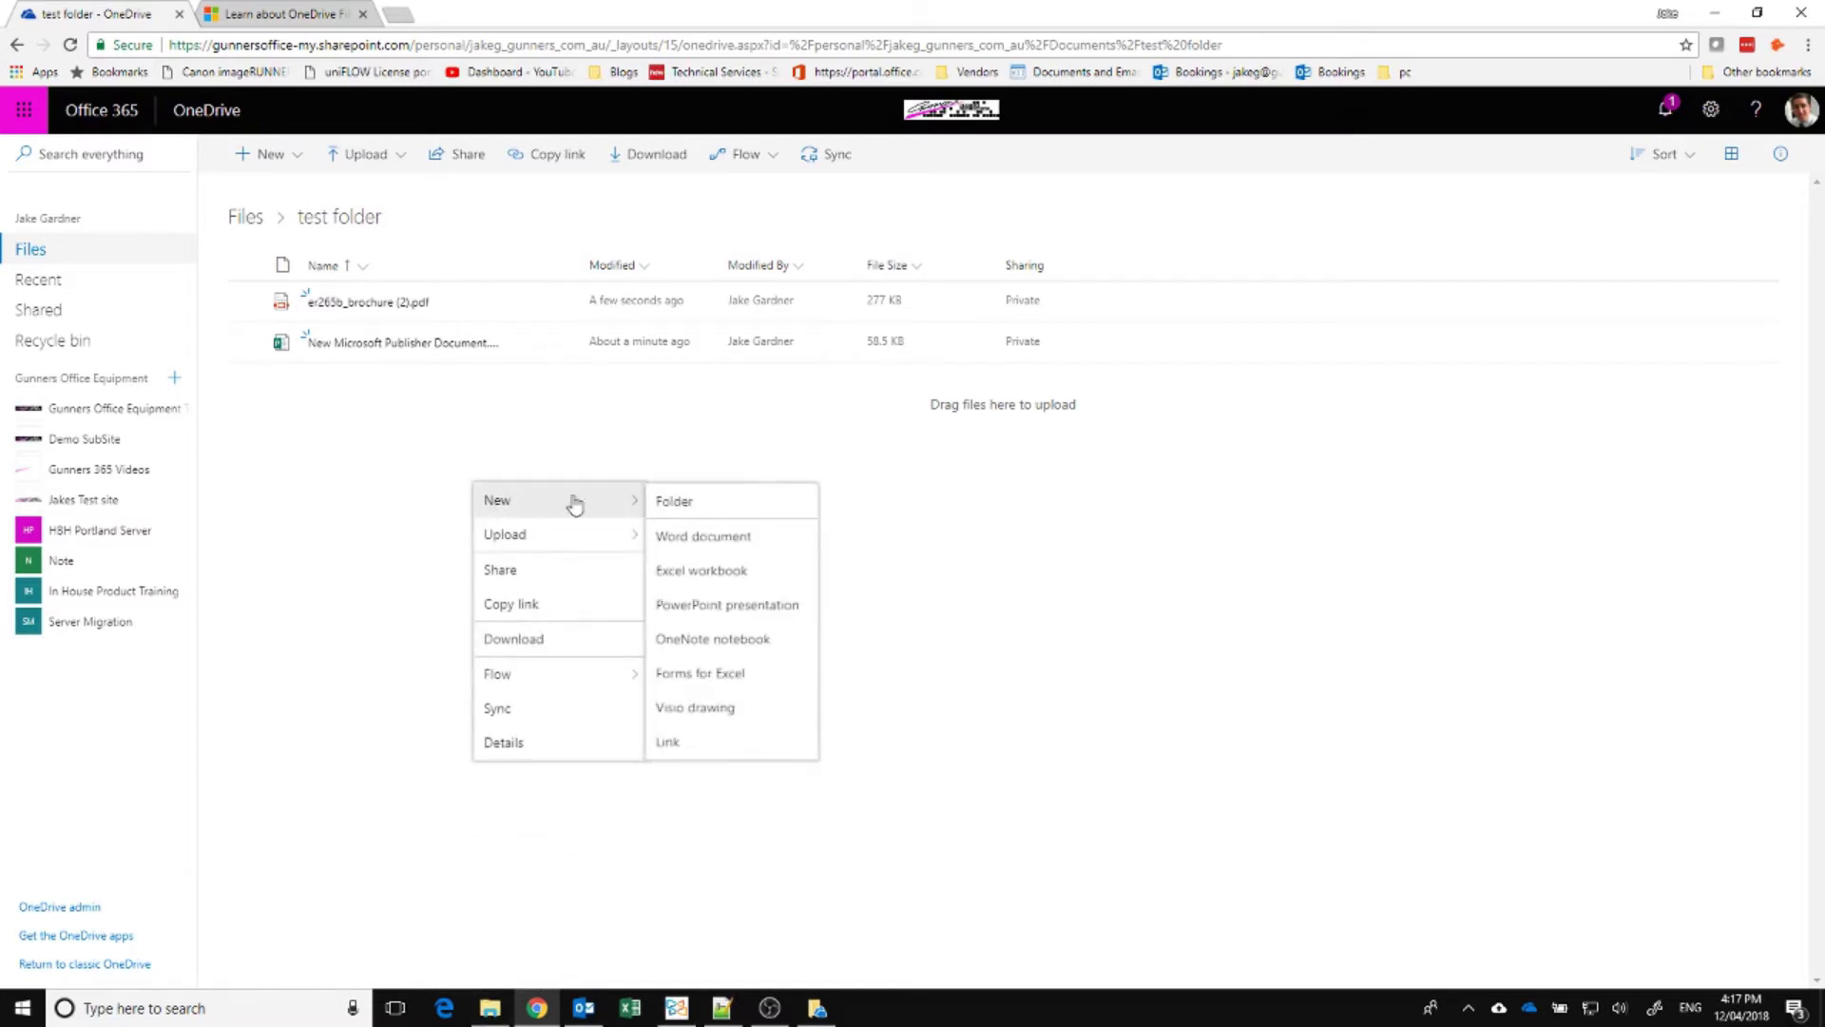
{"action": "left_click", "coordinate": [697, 535]}
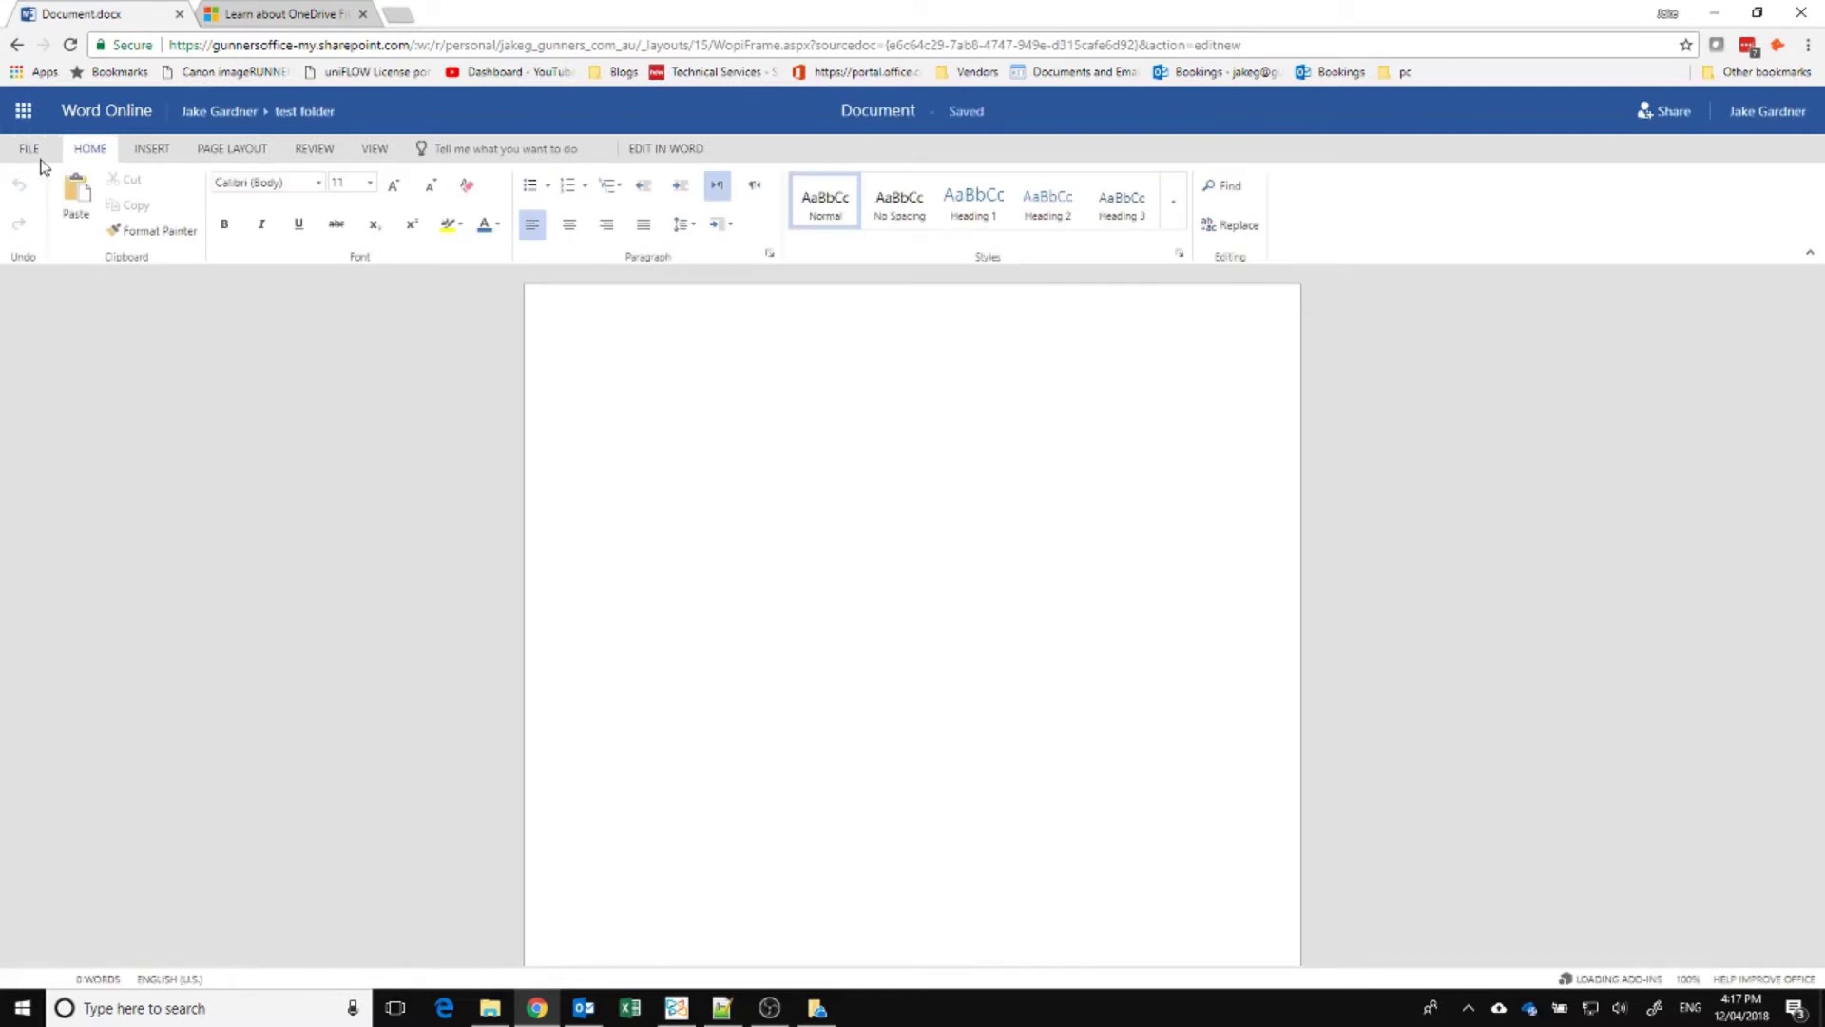
Step: Leave the blank document in Word Online and return to the test folder's online file list
{"action": "left_click", "coordinate": [30, 149]}
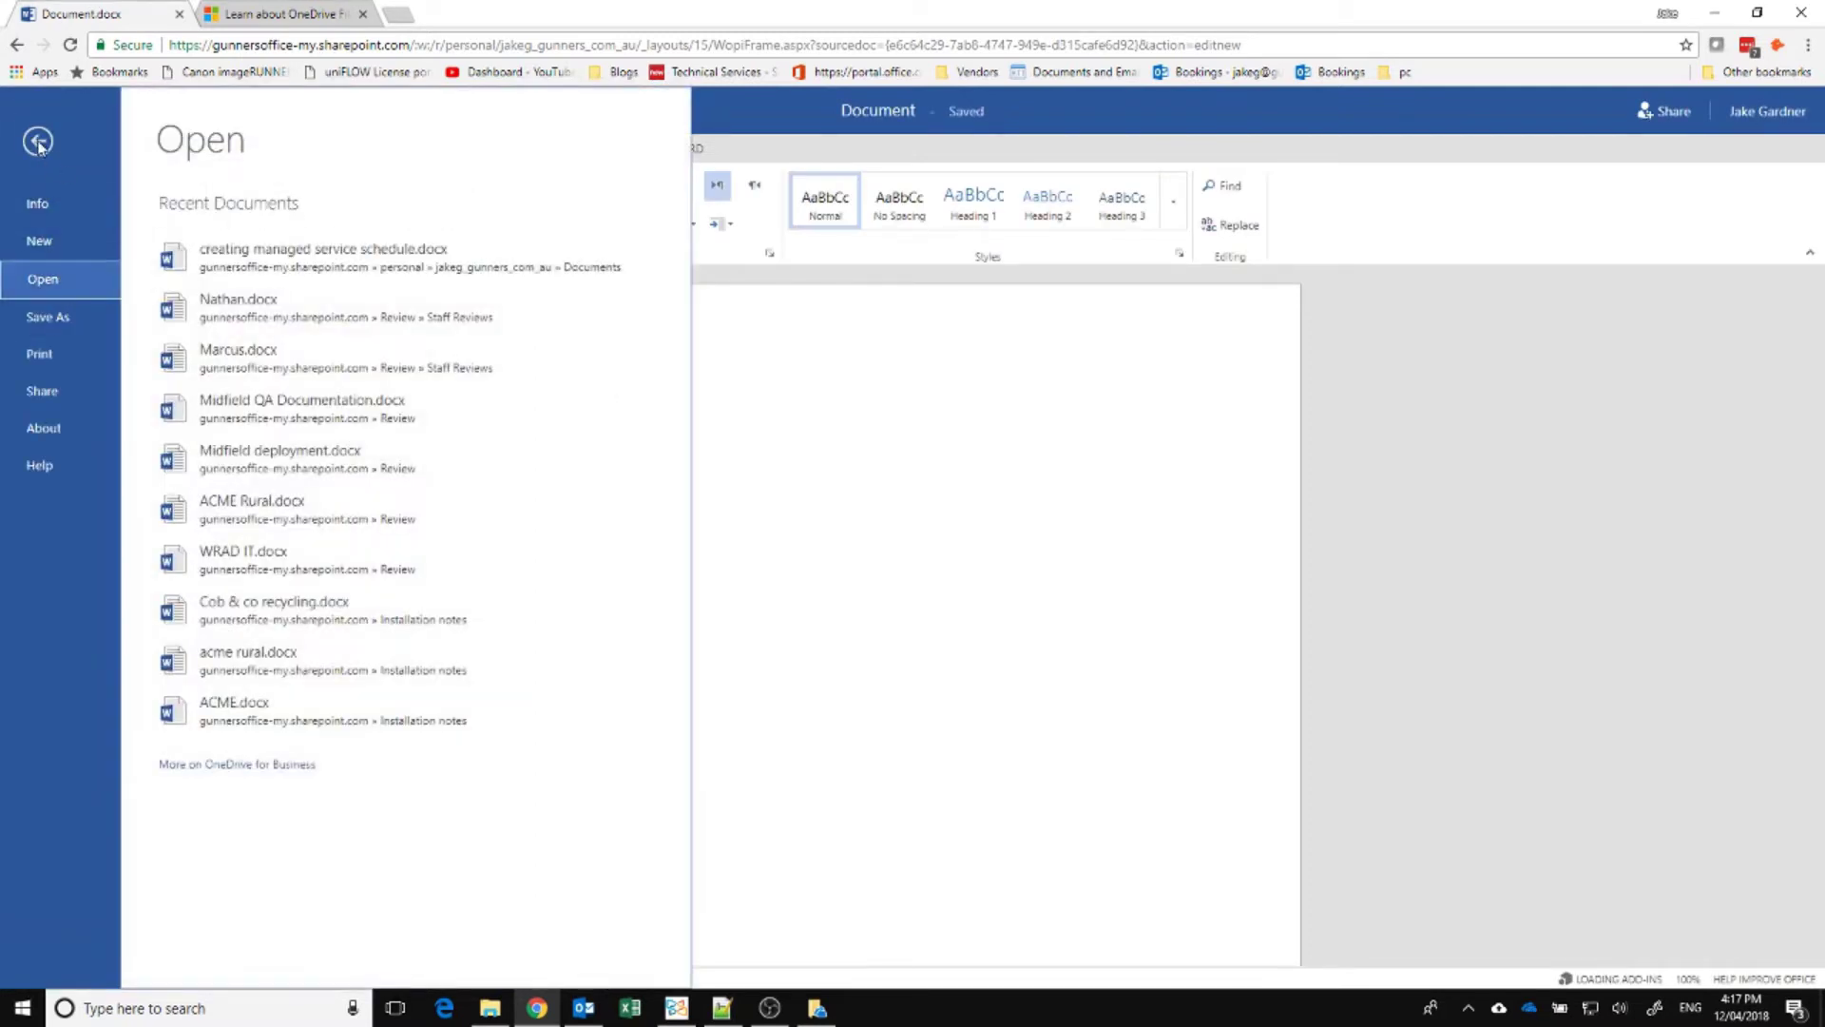
{"action": "left_click", "coordinate": [42, 147]}
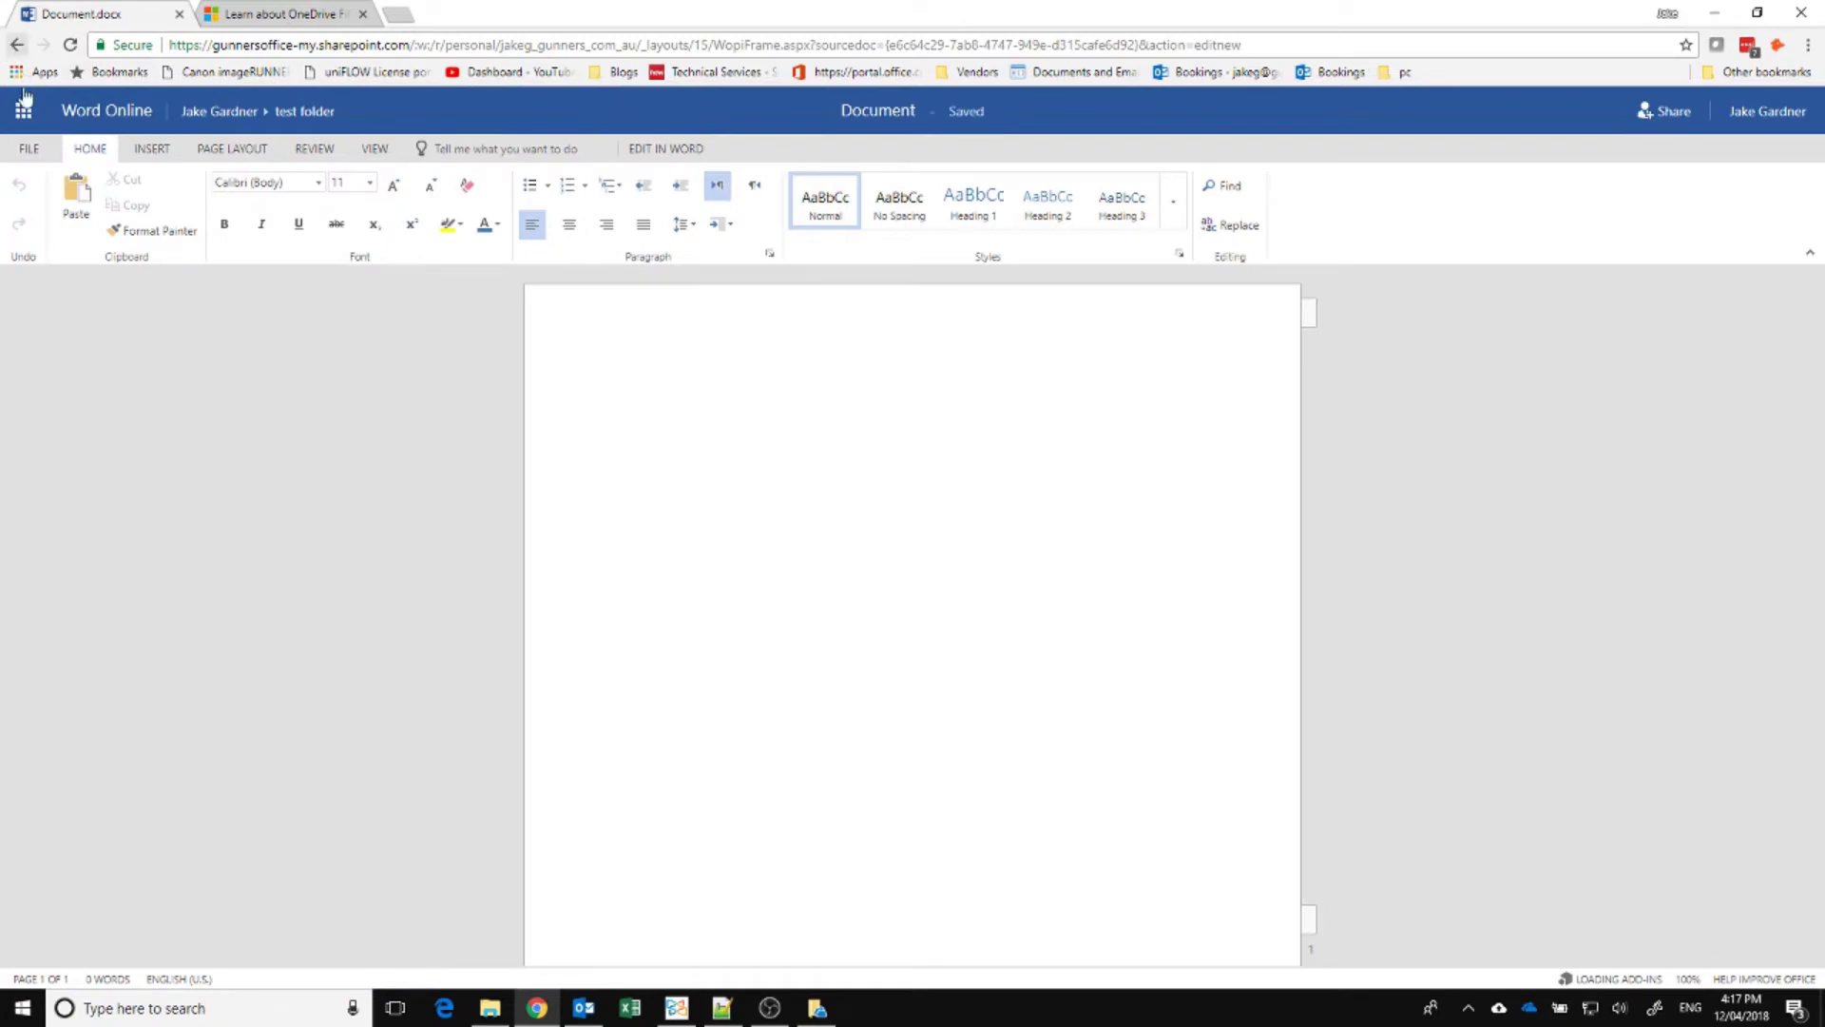
{"action": "left_click", "coordinate": [21, 46]}
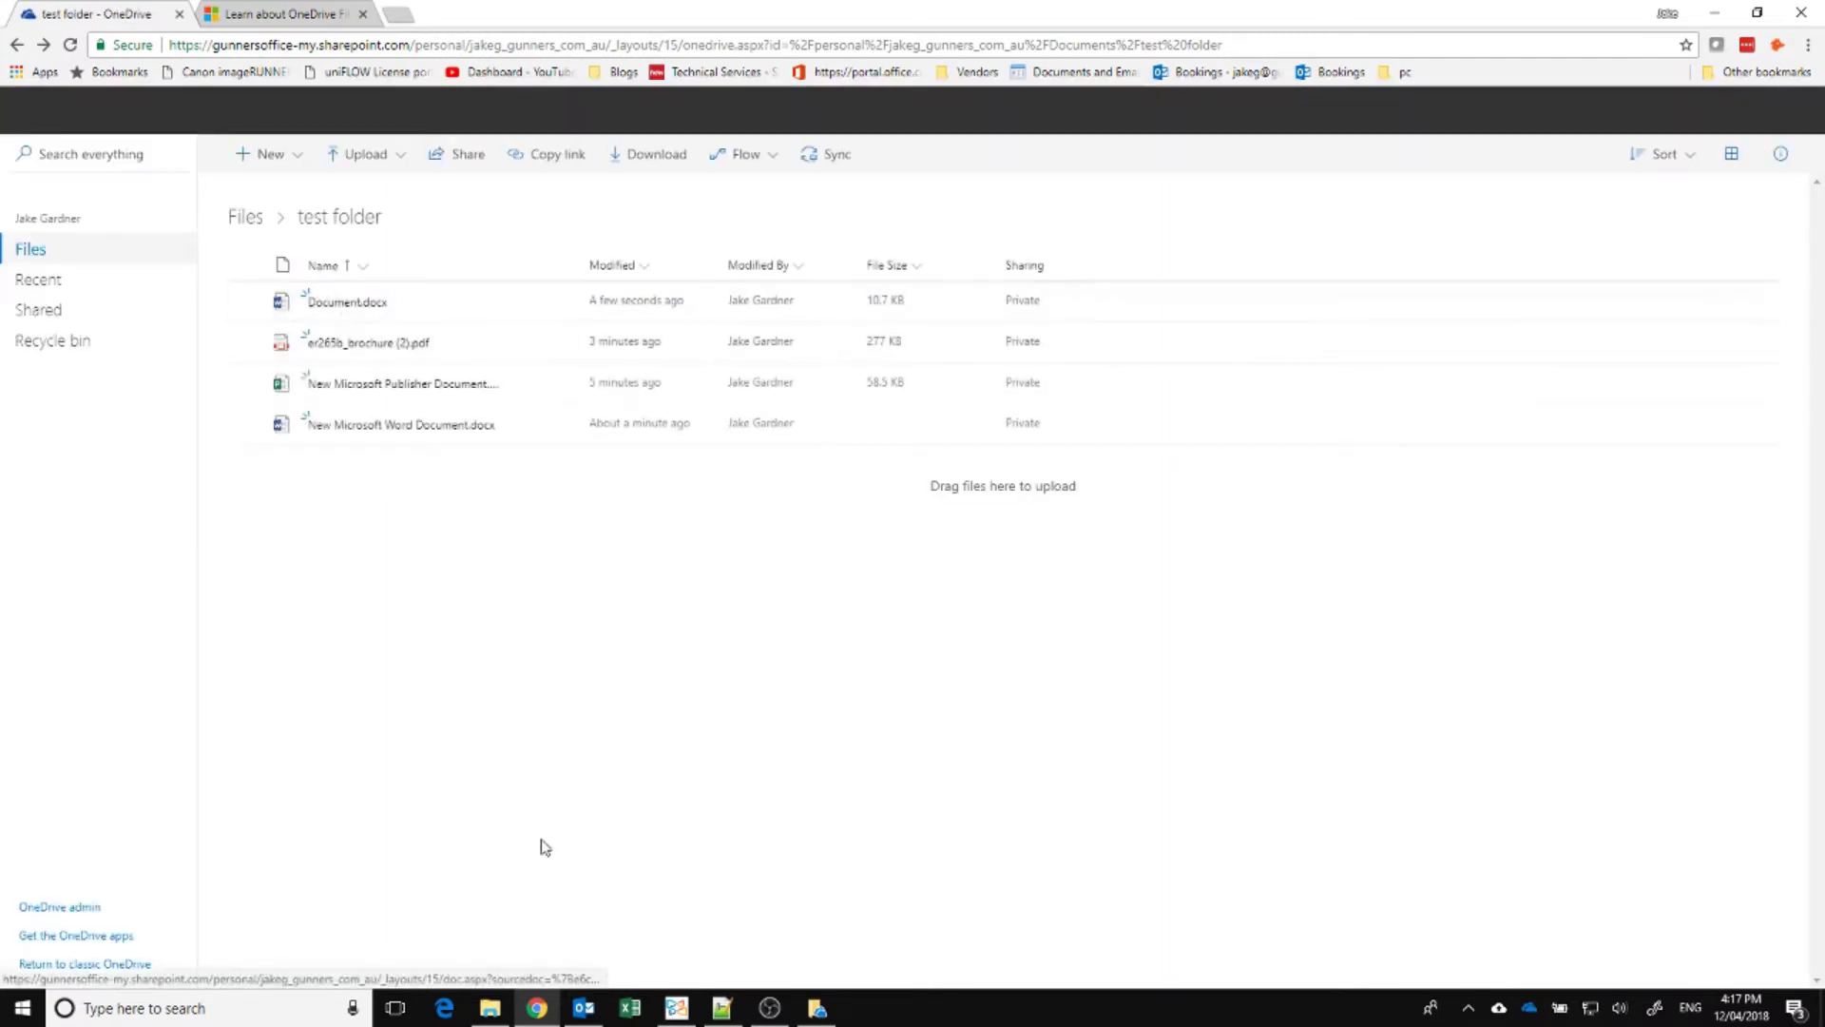
Step: Switch to File Explorer, open the online-only Document.docx in Word to download it, and close it again
{"action": "left_click", "coordinate": [490, 1008]}
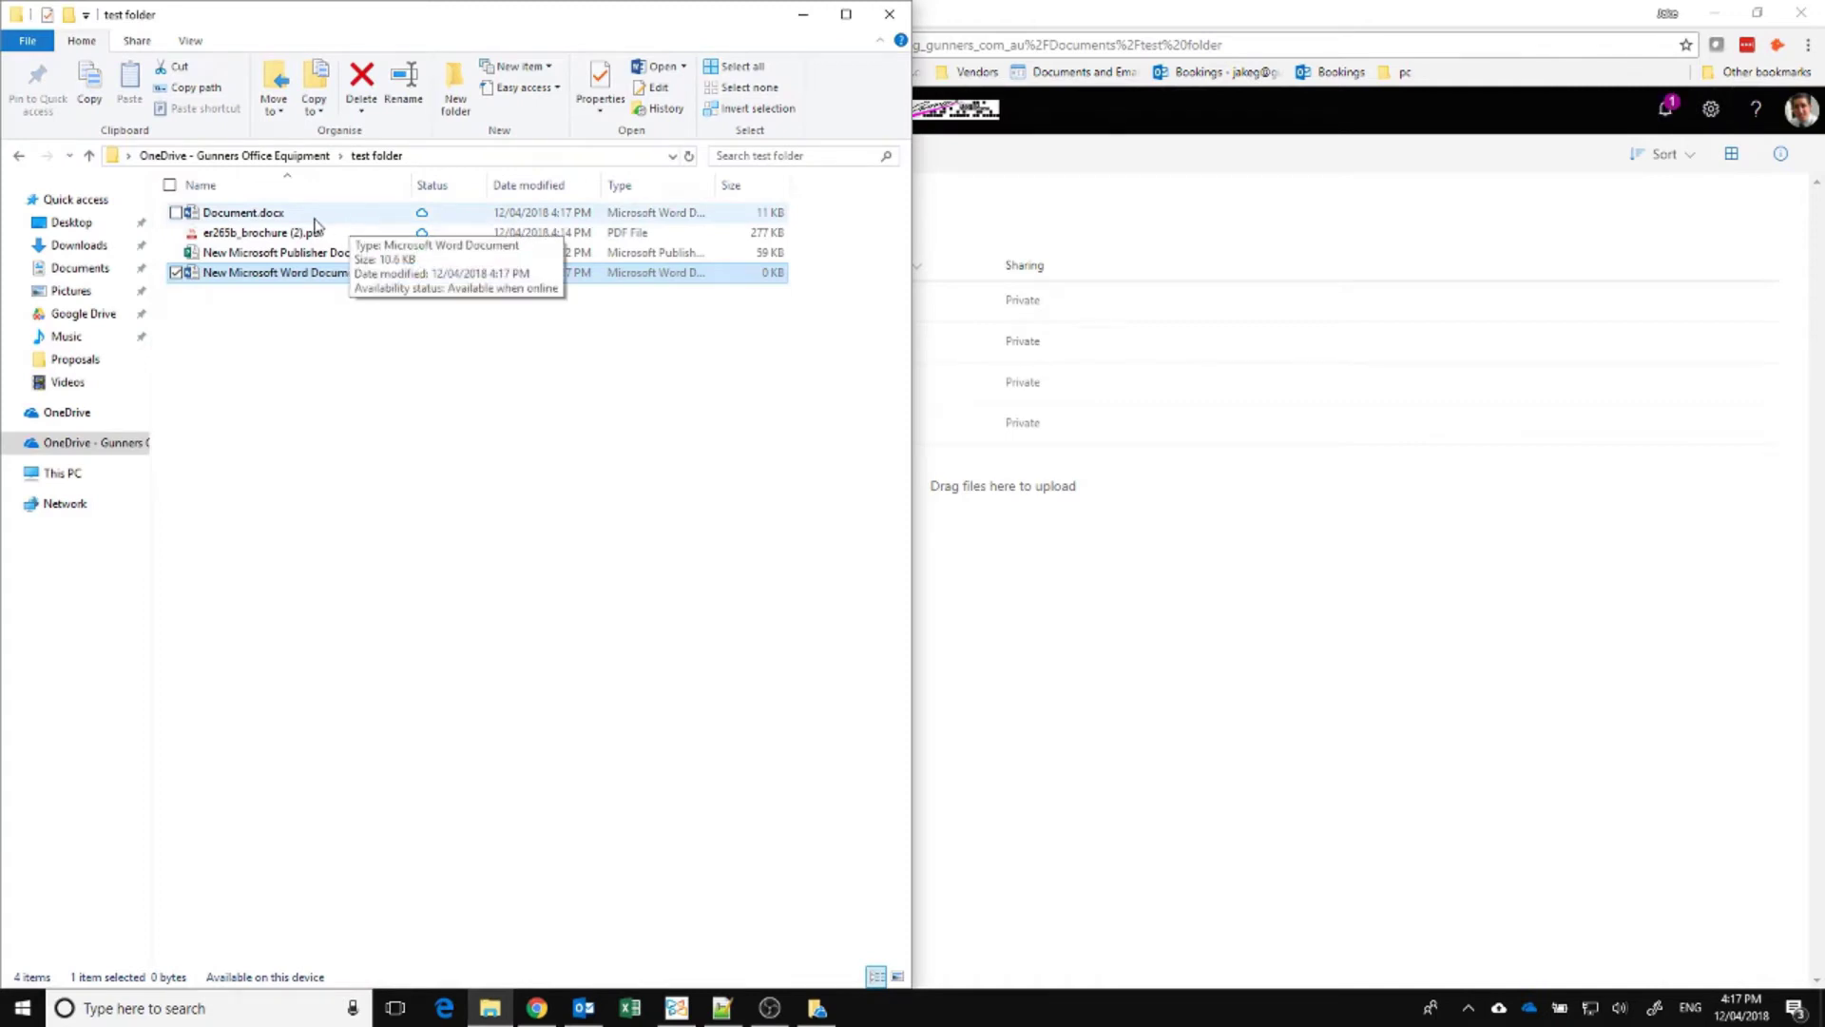
{"action": "double_click", "coordinate": [316, 215]}
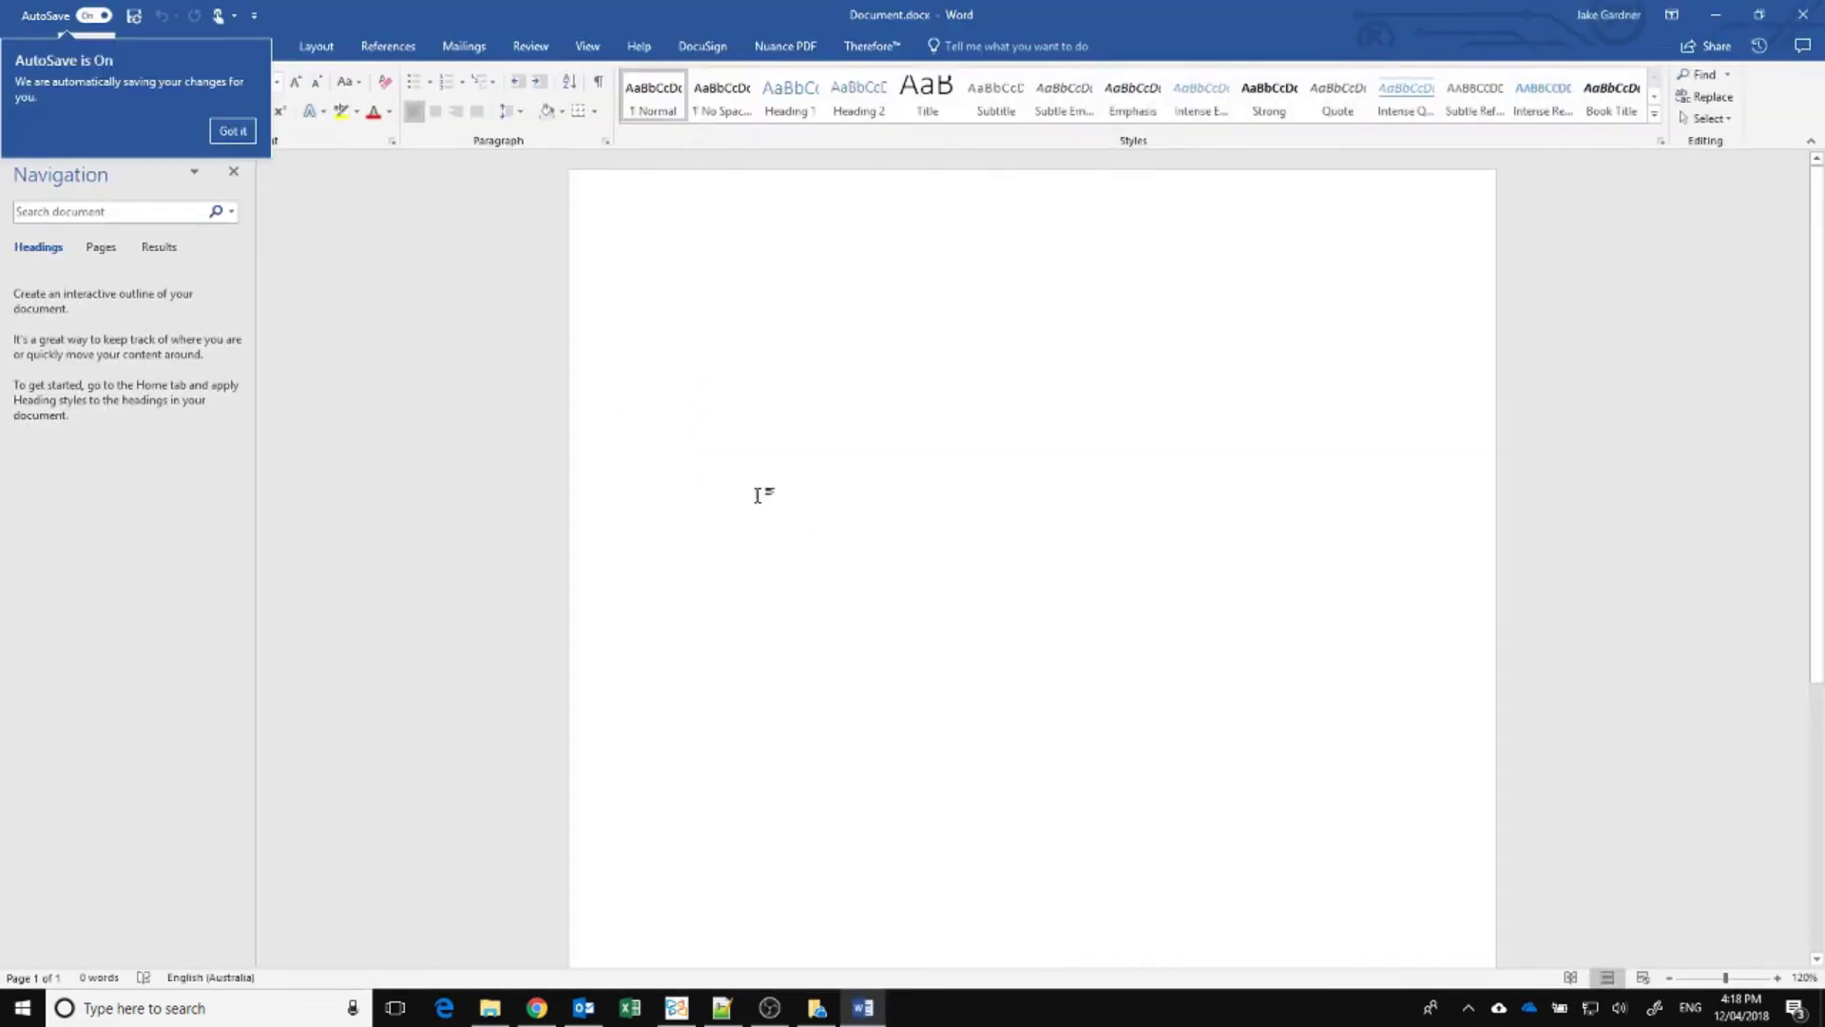
{"action": "left_click", "coordinate": [233, 131]}
{"action": "left_click", "coordinate": [1800, 11]}
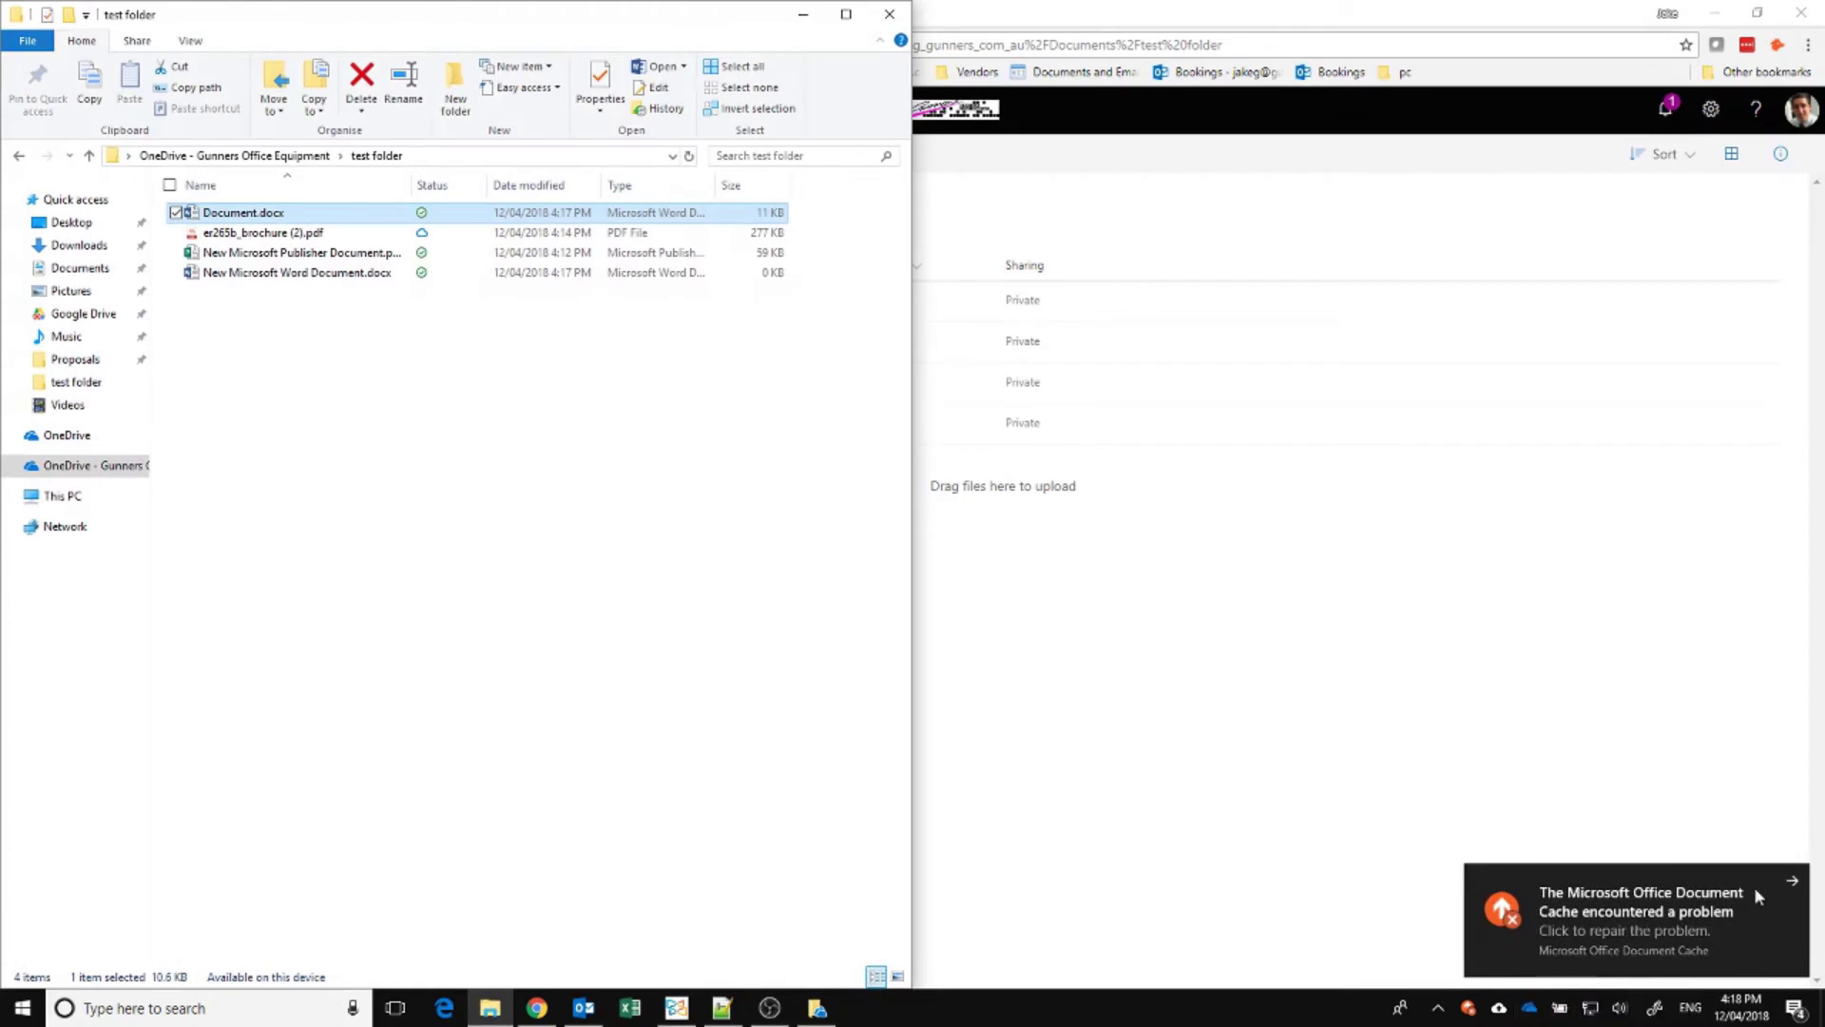
{"action": "left_click", "coordinate": [1797, 881]}
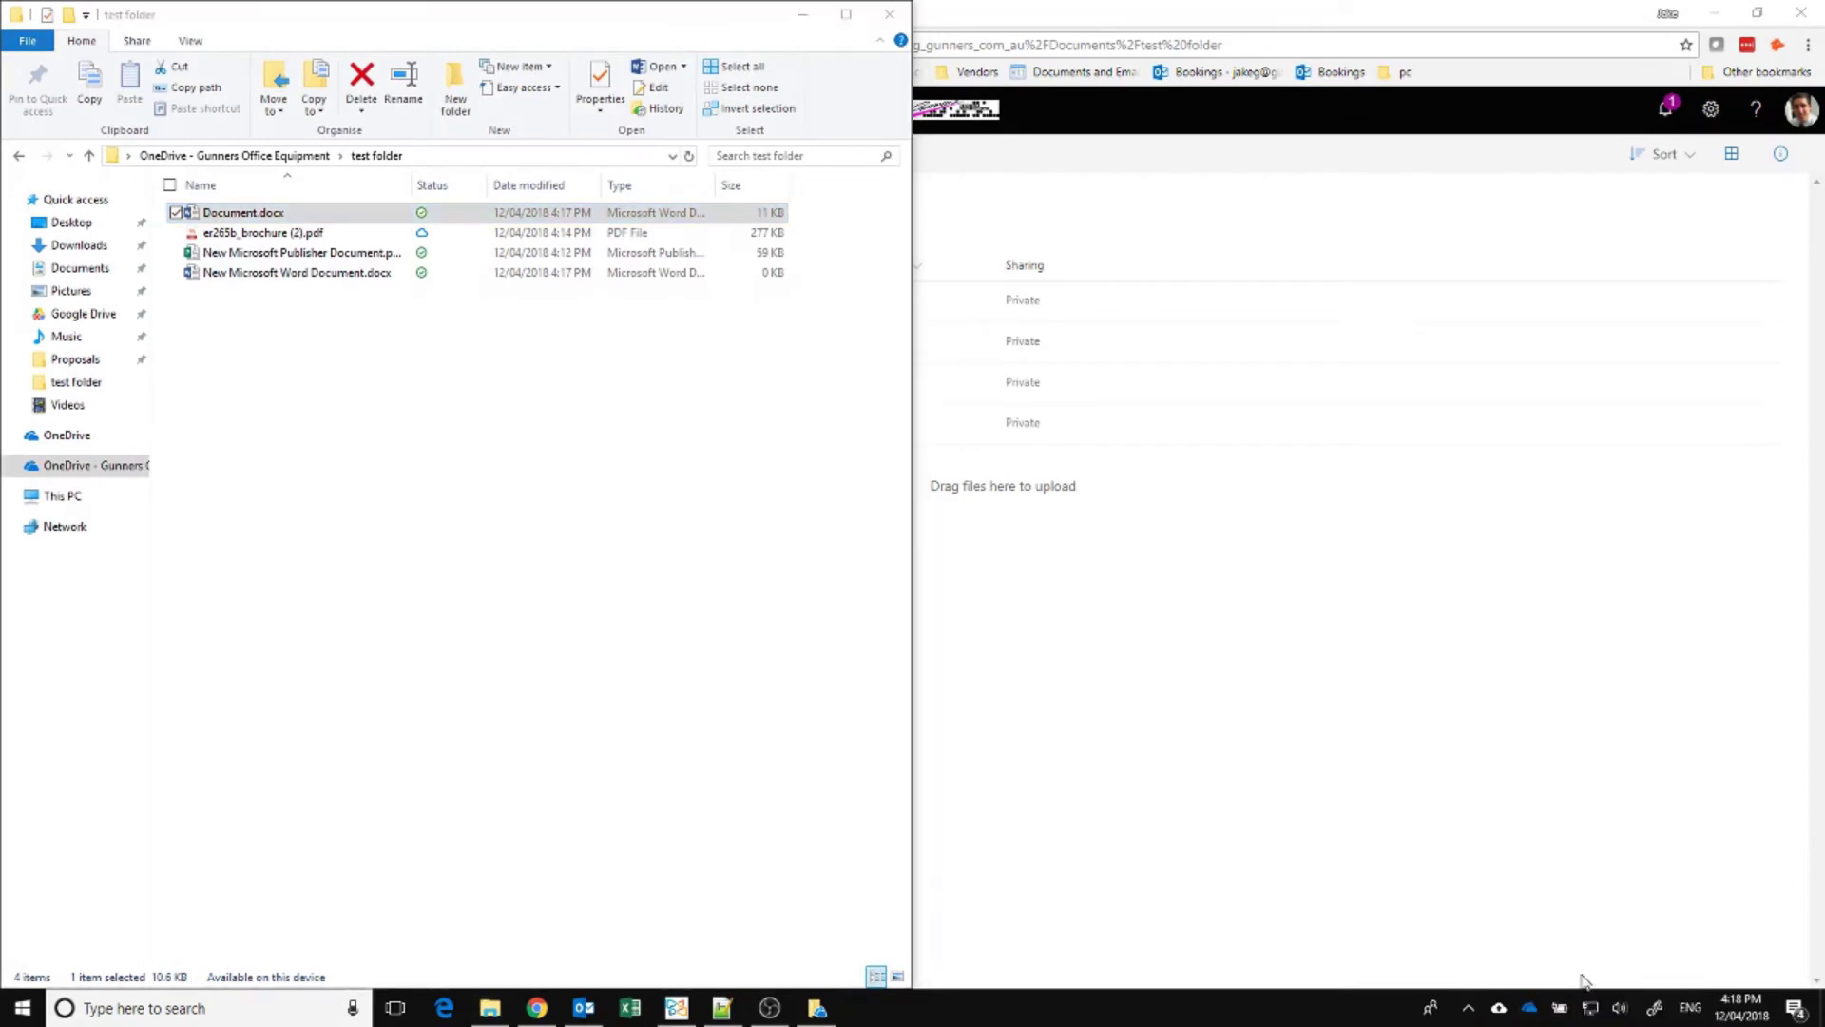
Step: Check the Files On-Demand option for saving space in the OneDrive sync client's settings, and close the dialog
{"action": "right_click", "coordinate": [1521, 1009]}
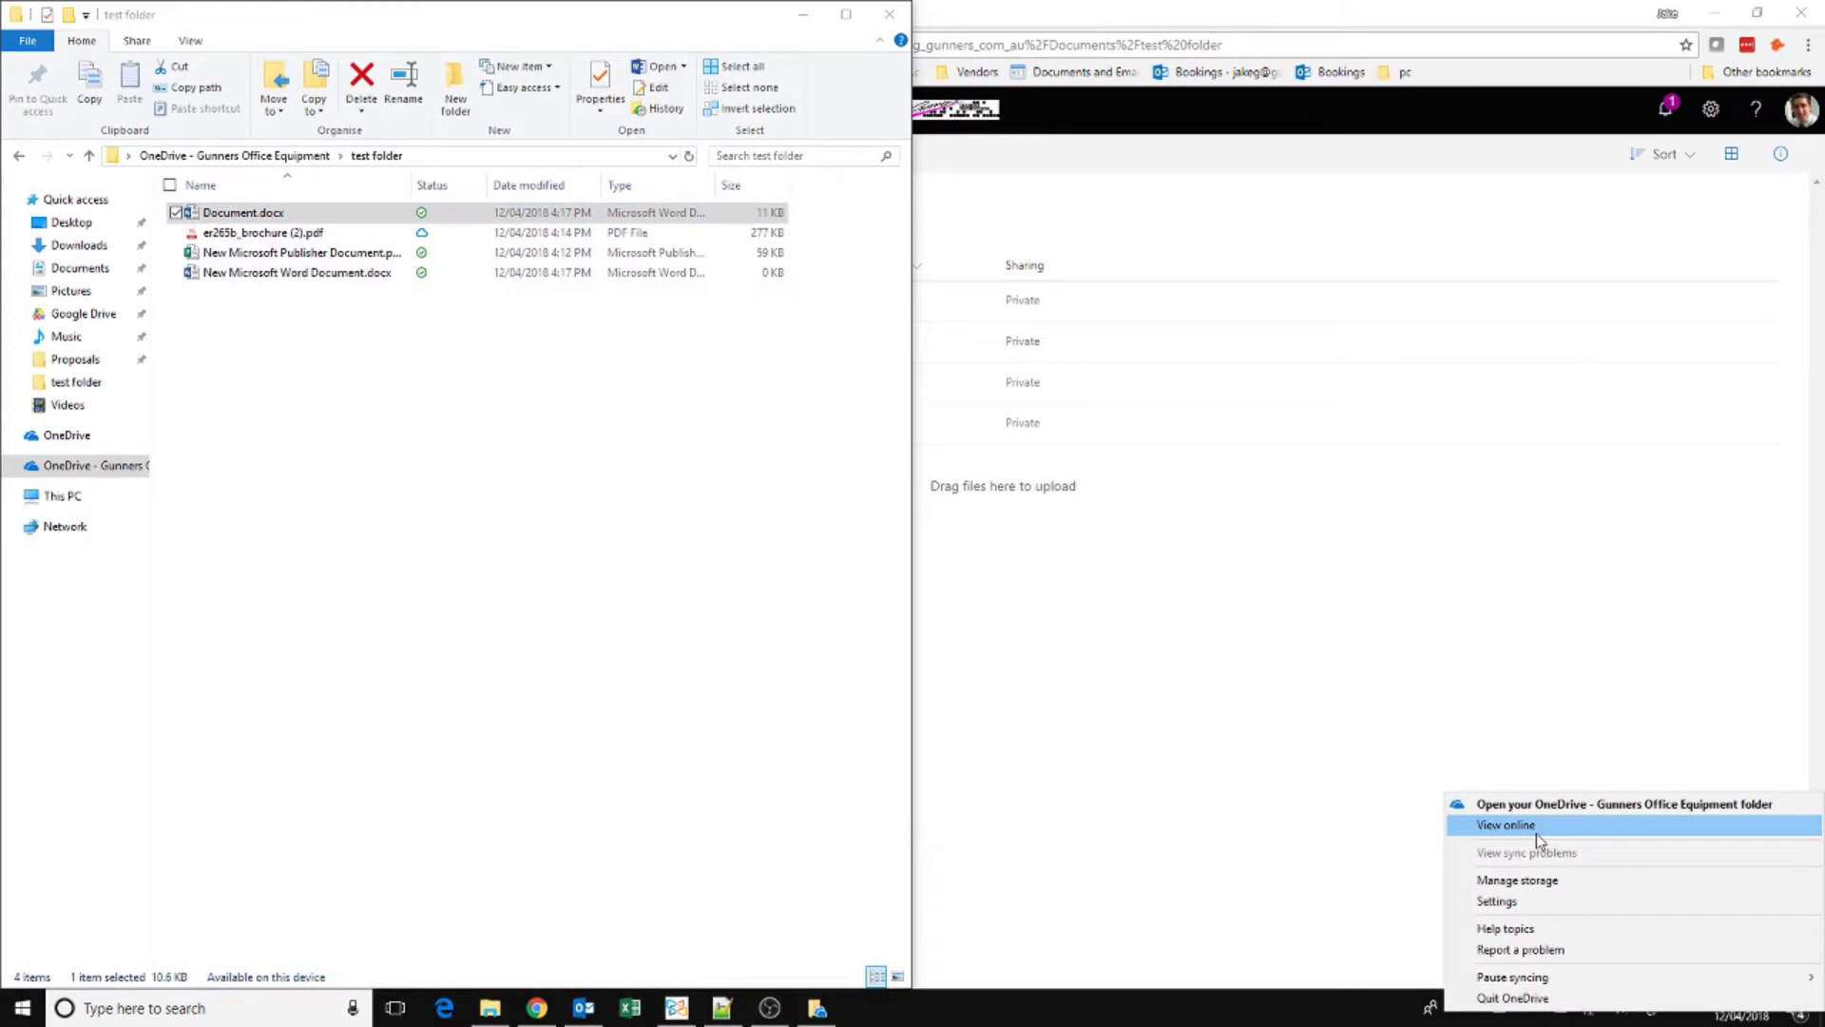
{"action": "left_click", "coordinate": [1527, 901]}
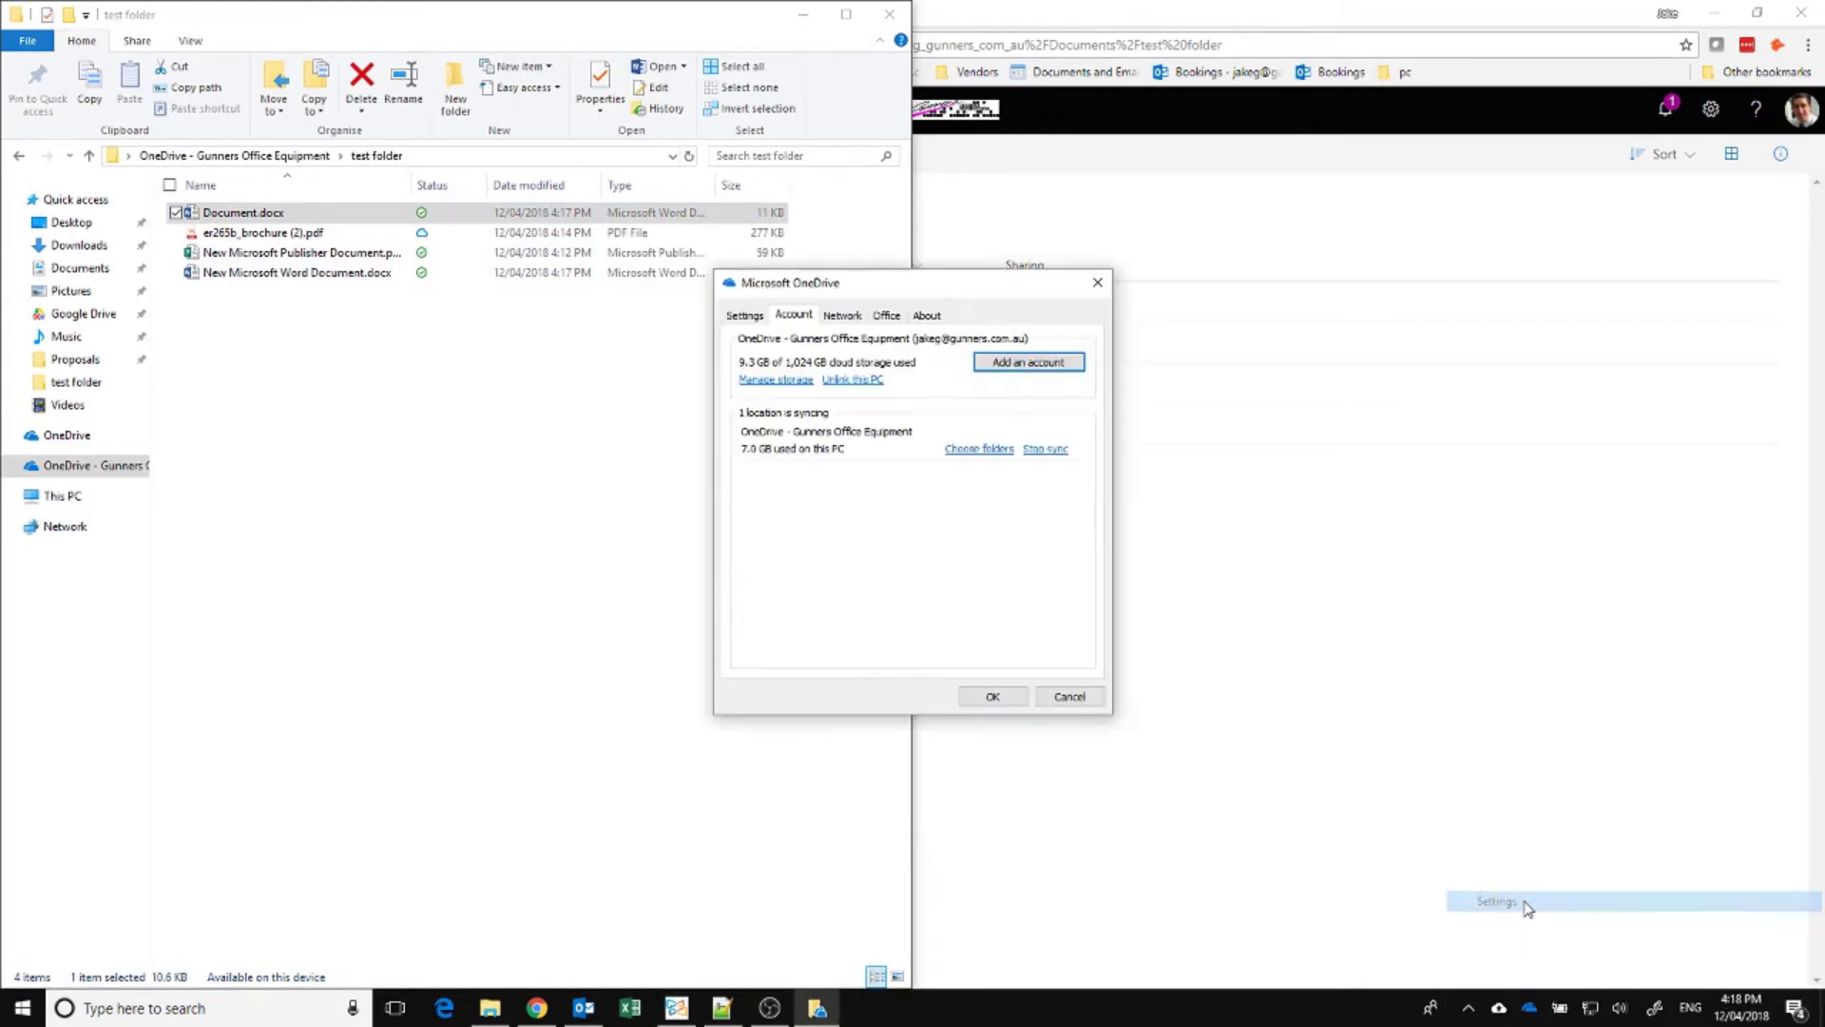
{"action": "left_click", "coordinate": [747, 322]}
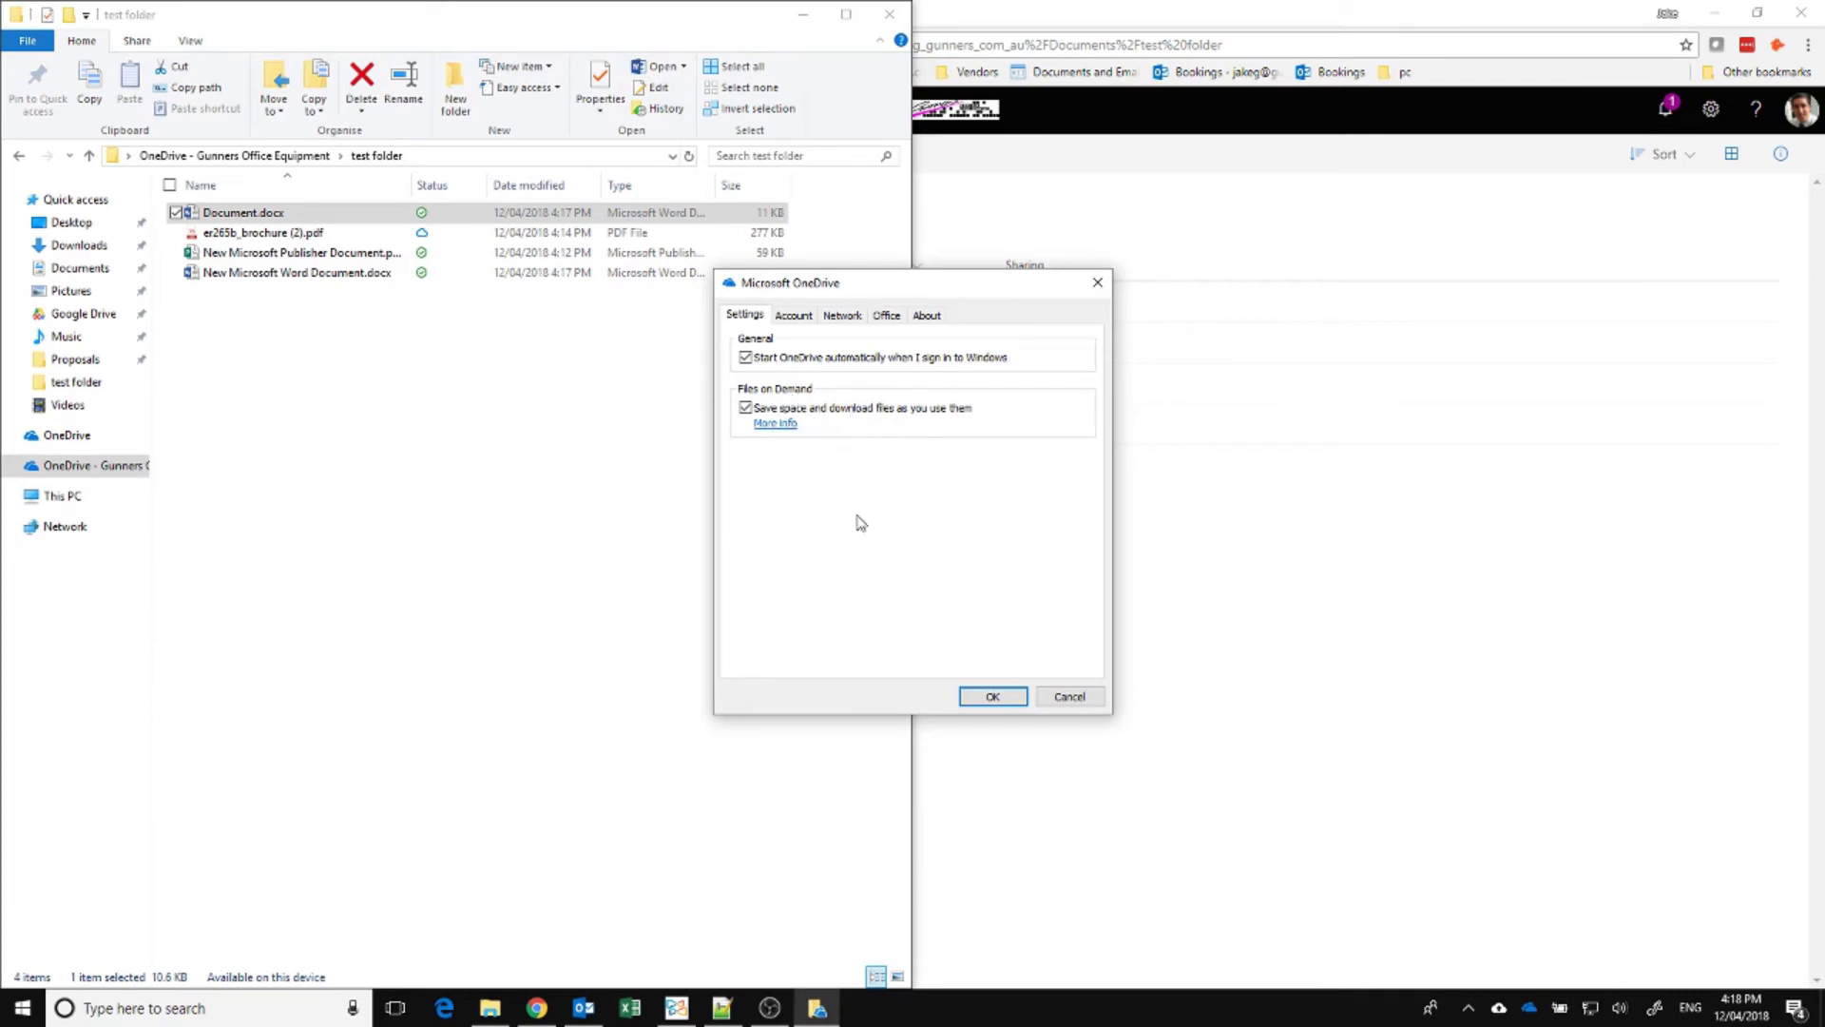
{"action": "left_click", "coordinate": [993, 697]}
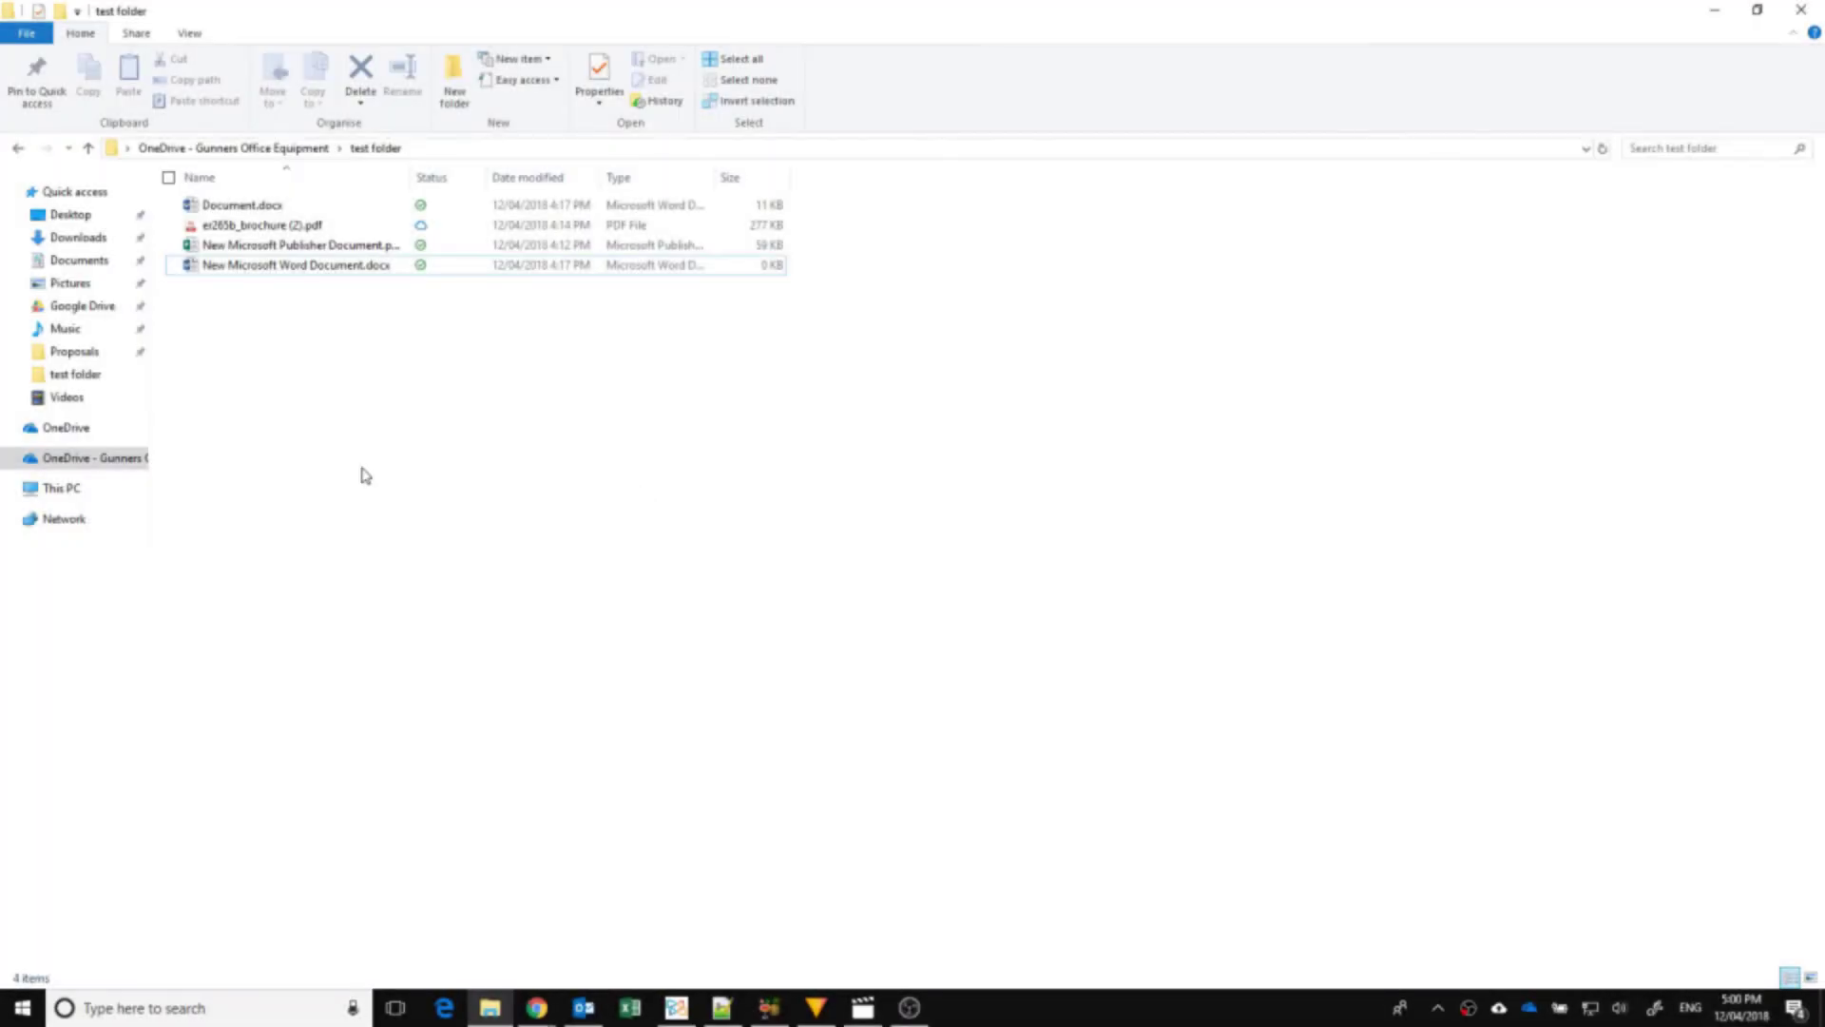
Step: Select and copy all four files in the test folder
{"action": "left_click", "coordinate": [371, 273]}
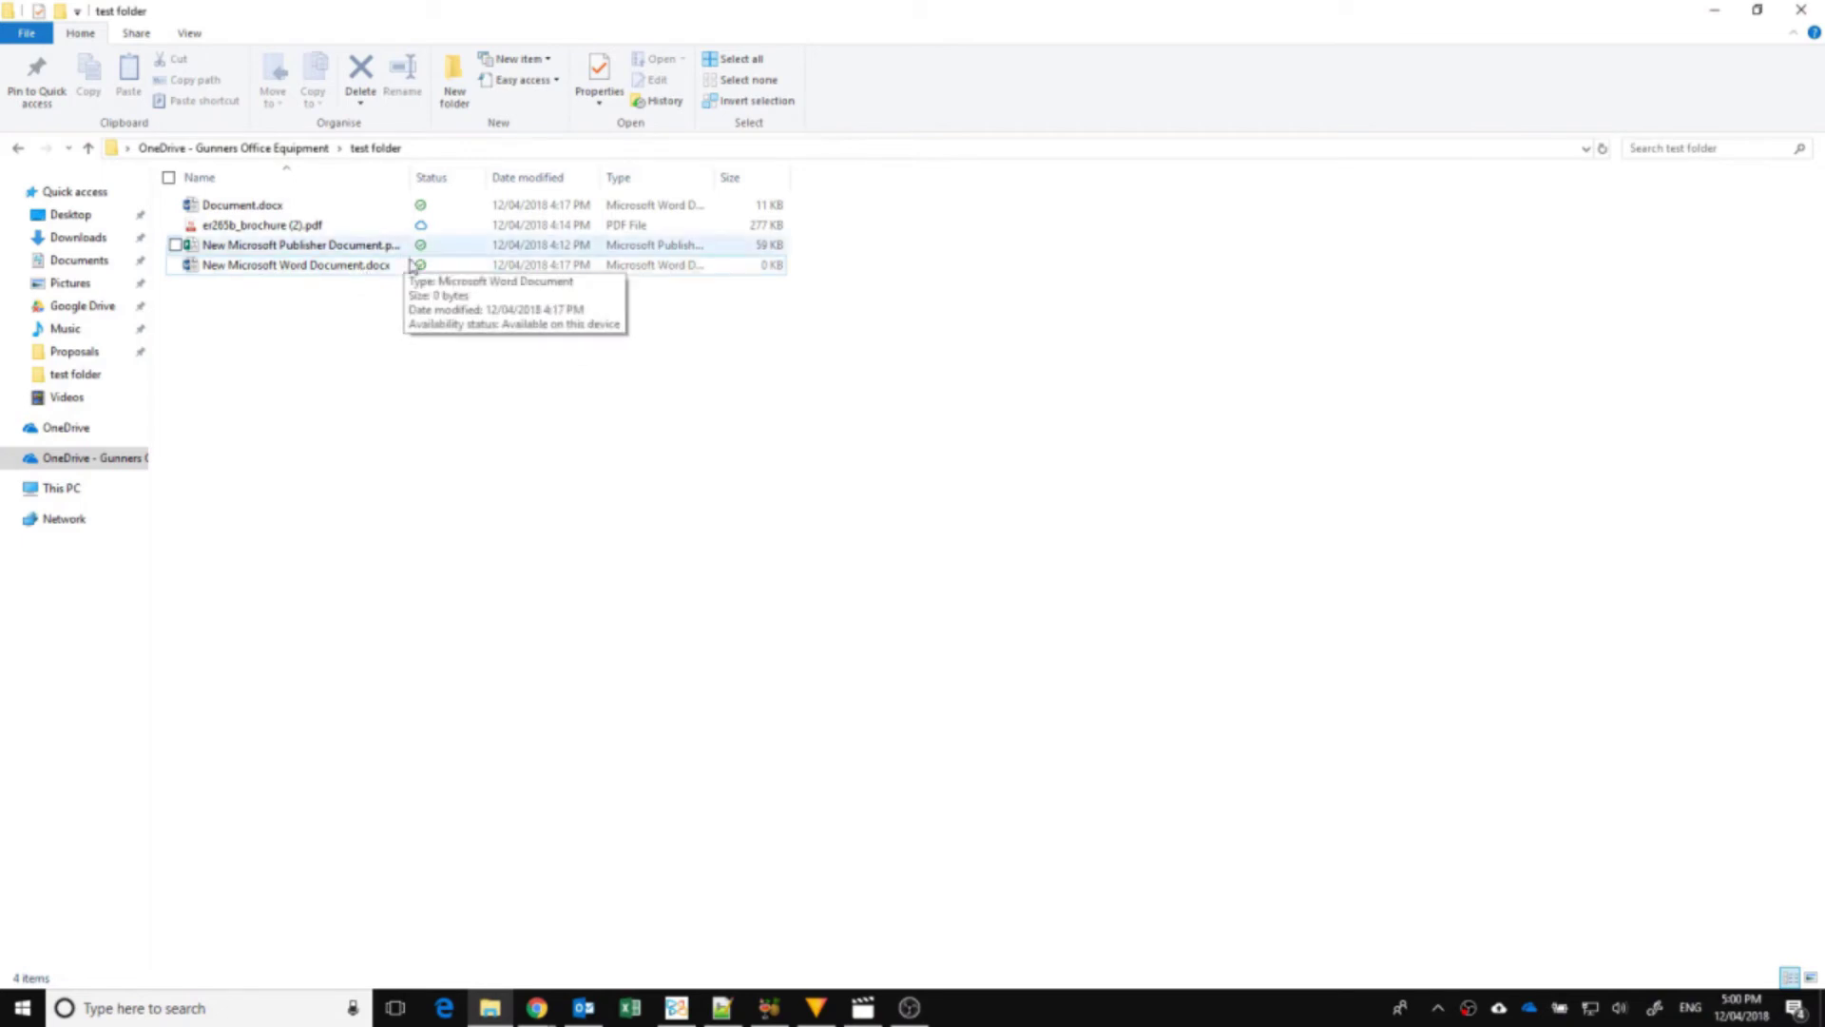
{"action": "left_click", "coordinate": [331, 291]}
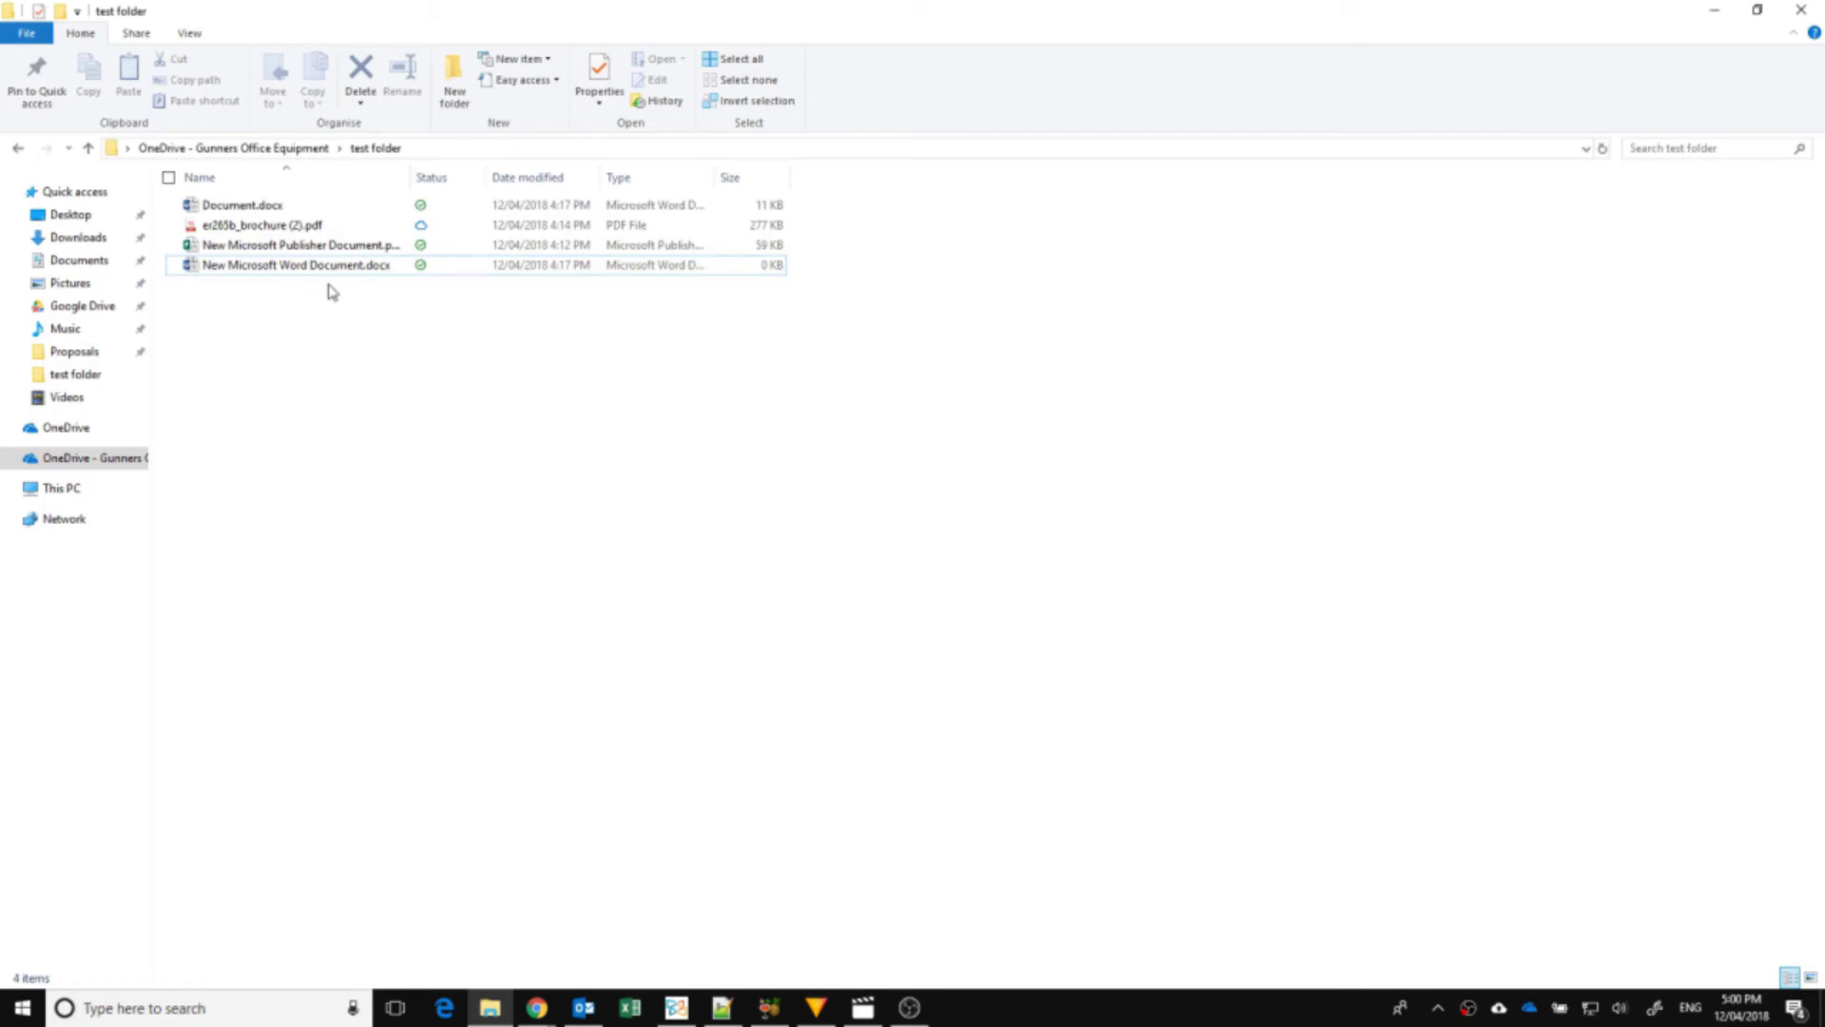
{"action": "left_click_drag", "start_coordinate": [331, 291], "coordinate": [283, 198]}
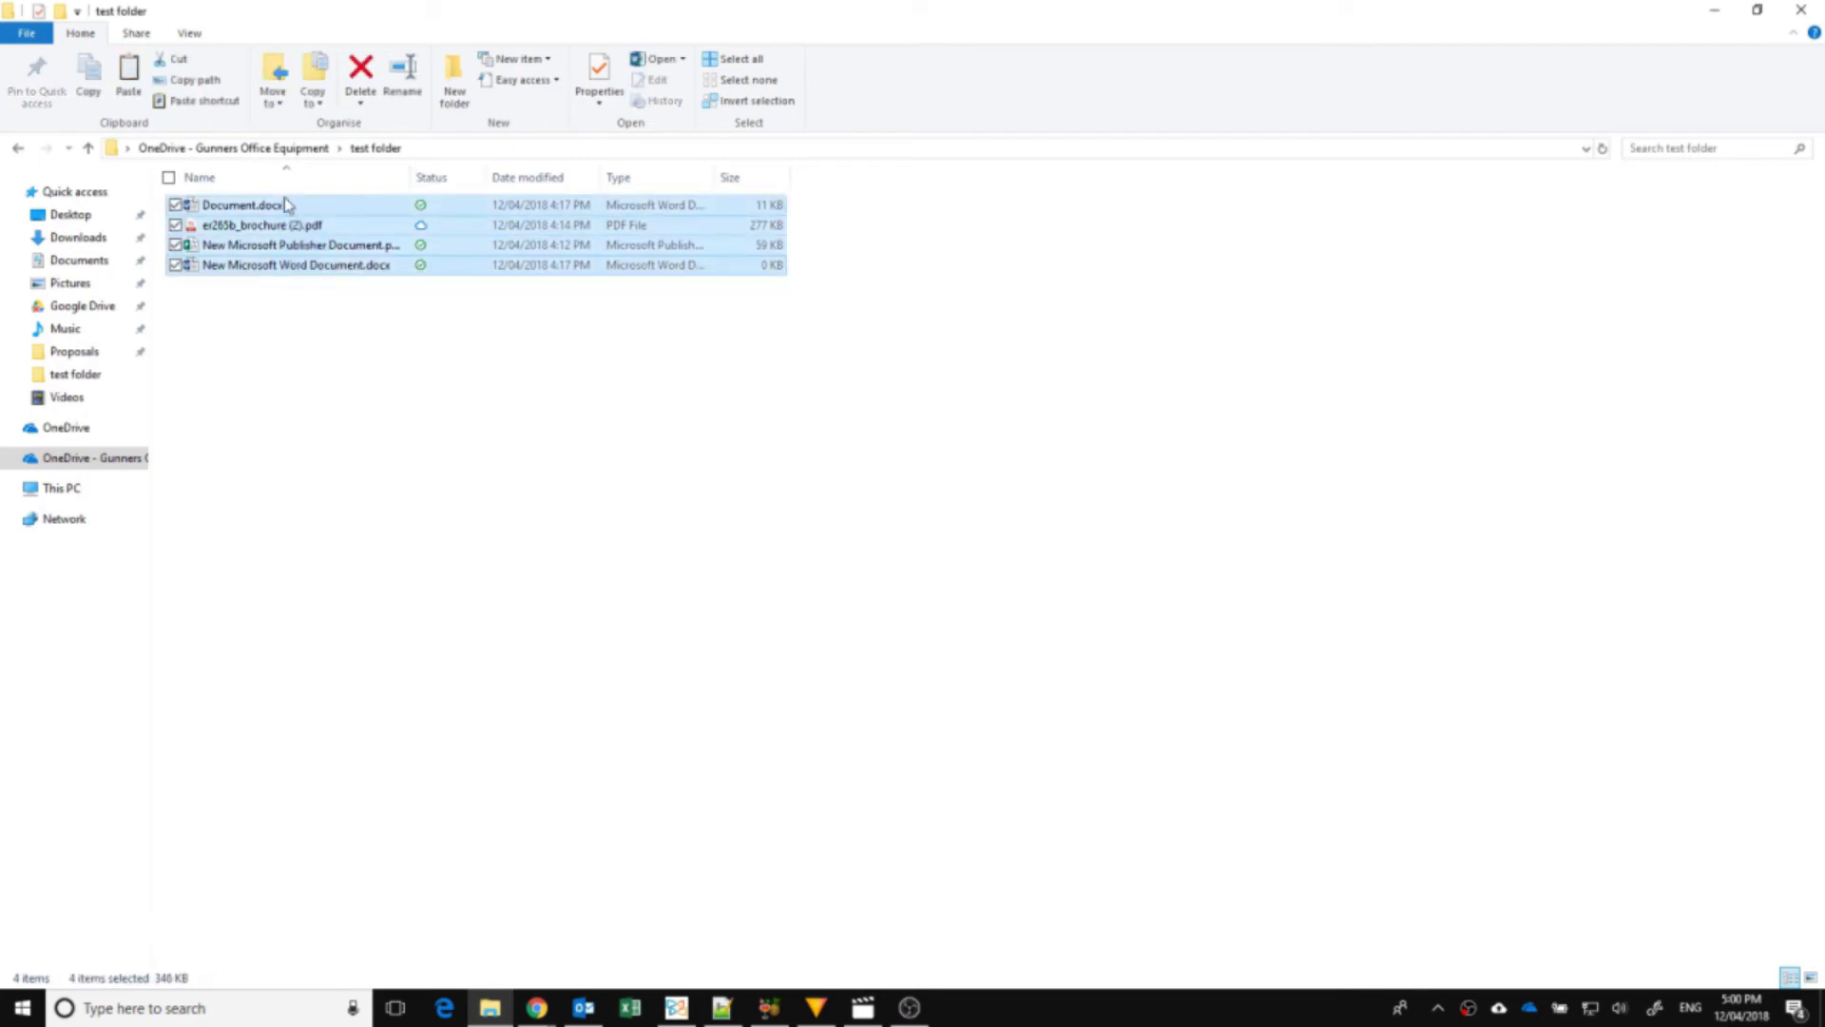
Step: Create a subfolder in the test folder, keeping the suggested name
{"action": "right_click", "coordinate": [294, 365]}
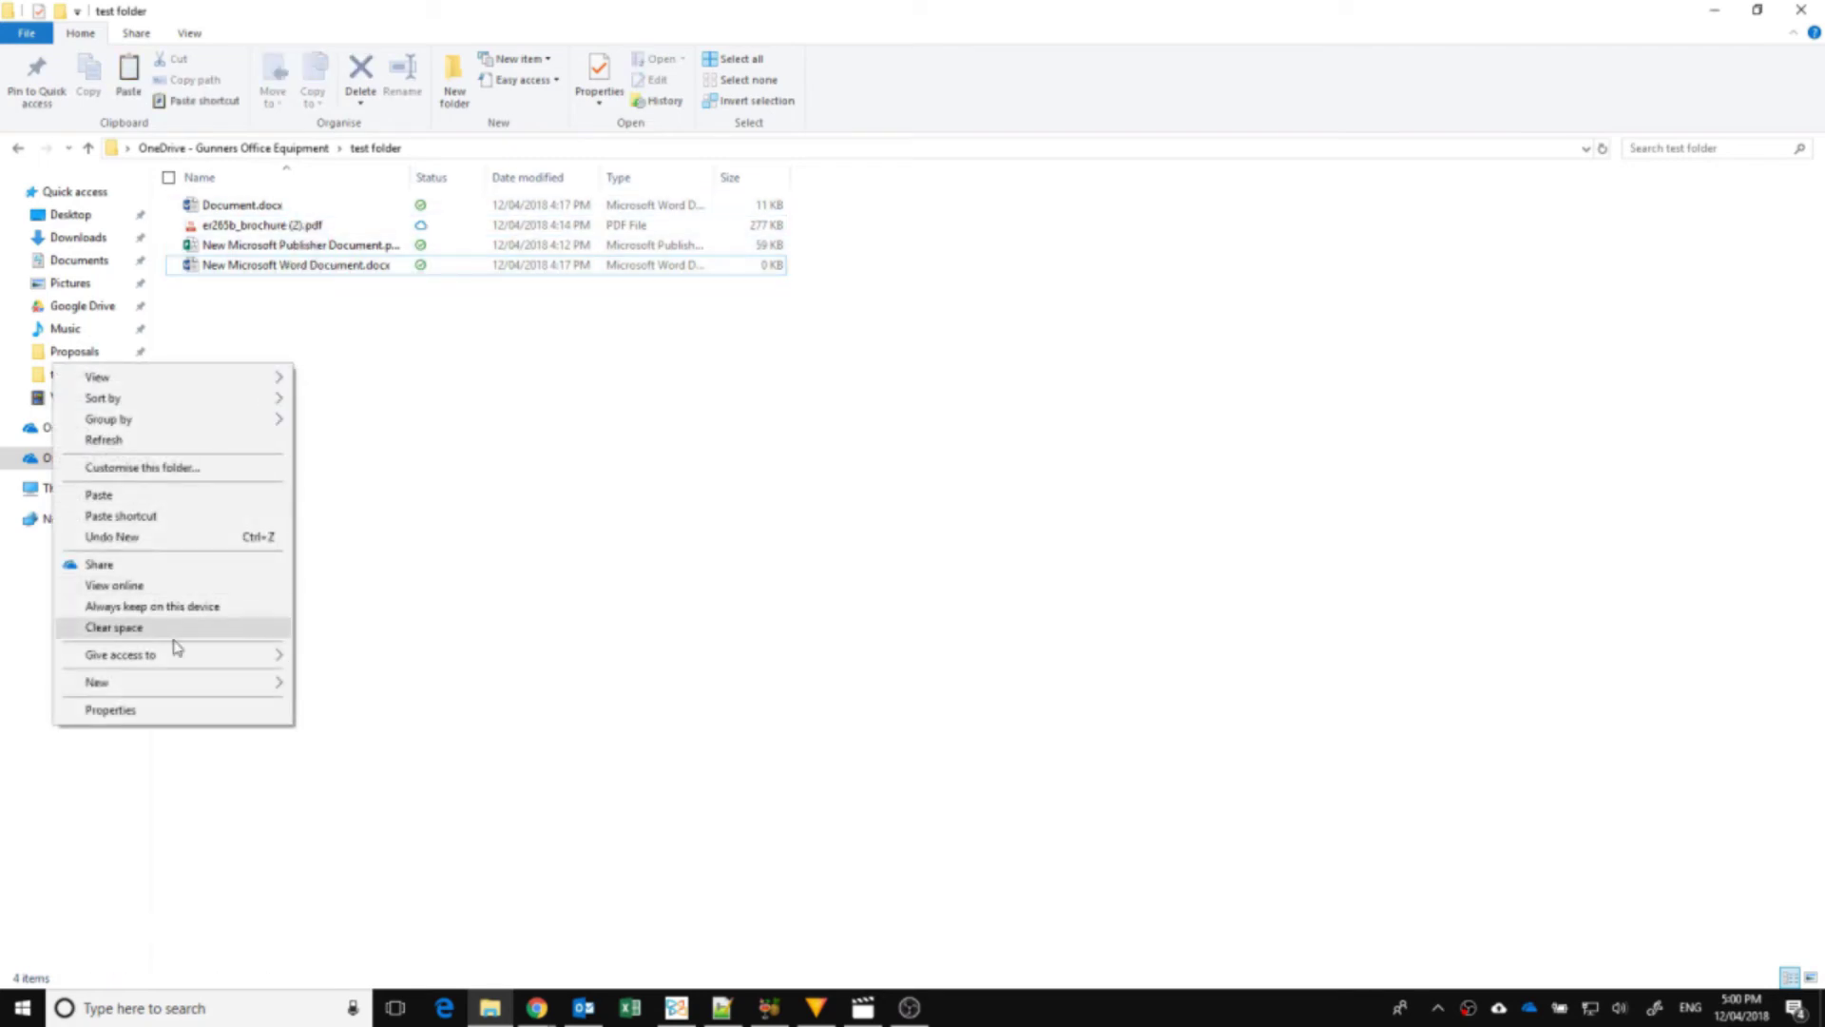
{"action": "mouse_move", "coordinate": [175, 681]}
{"action": "left_click", "coordinate": [333, 683]}
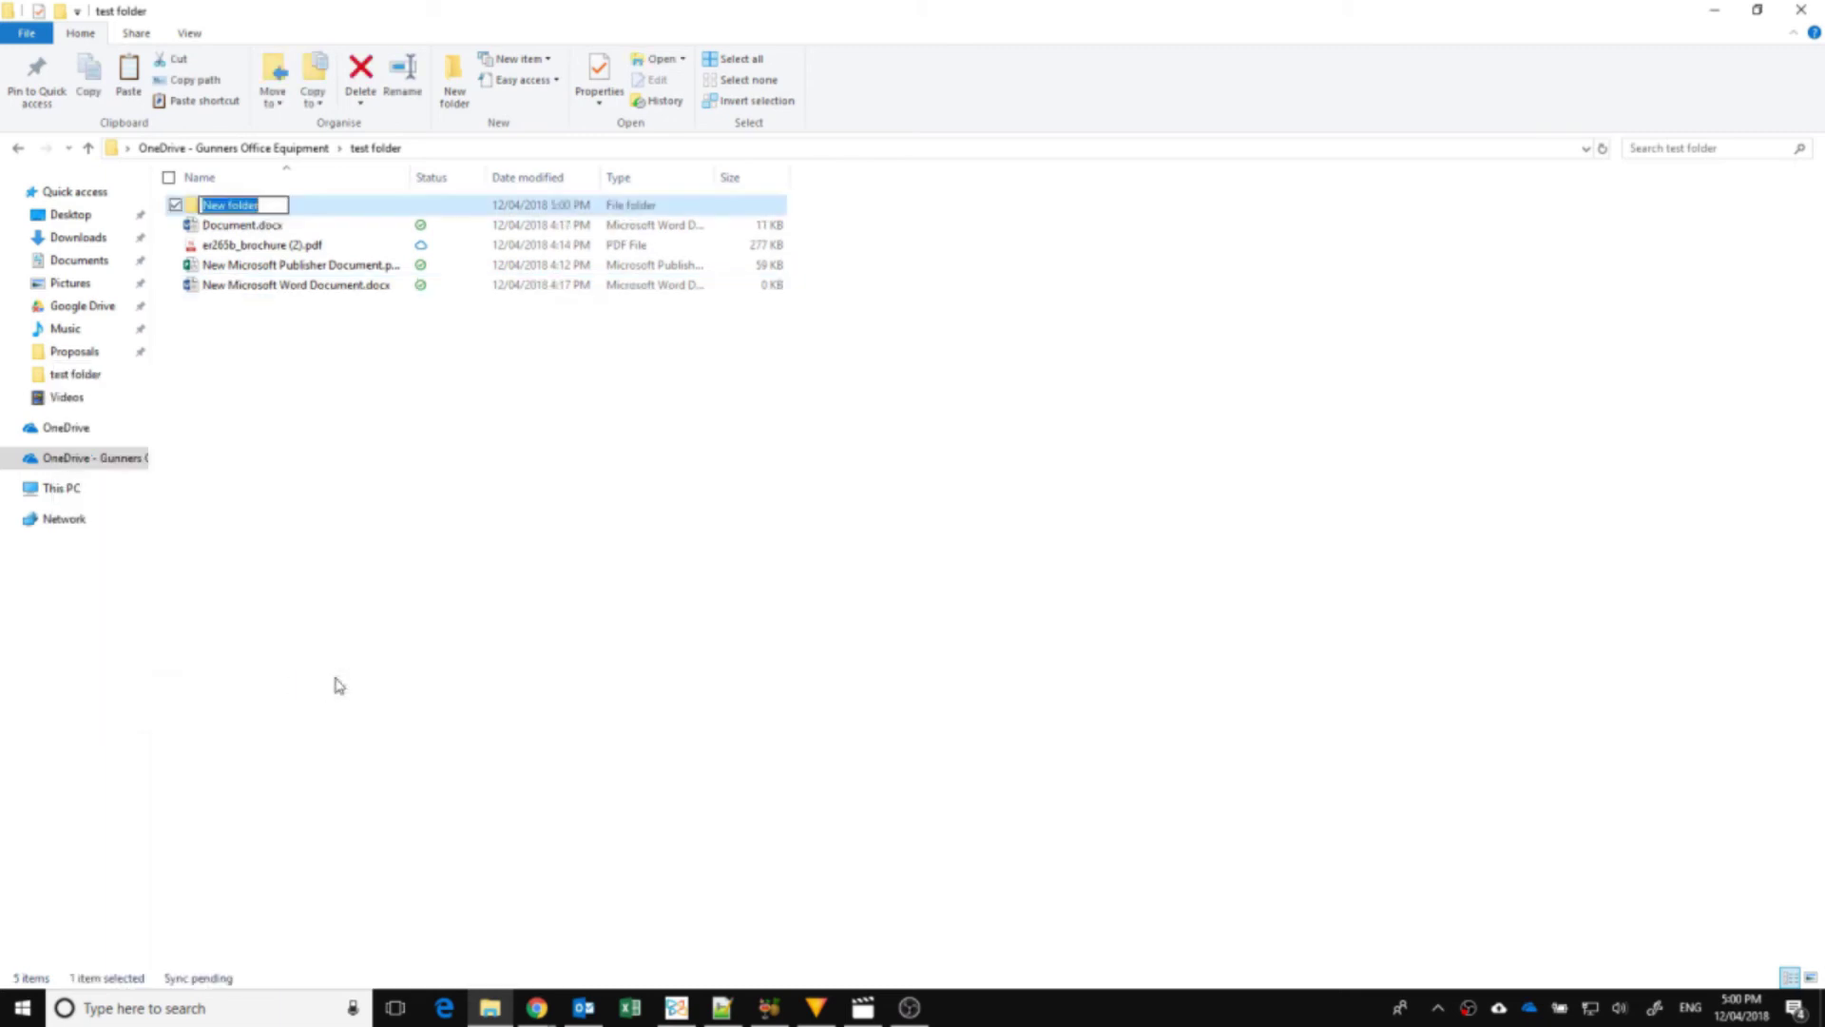
{"action": "key", "text": "Return"}
Step: Open the new subfolder, paste the copied files into it three times, and clear the selection
{"action": "key", "text": "Return"}
{"action": "key", "text": "ctrl+v"}
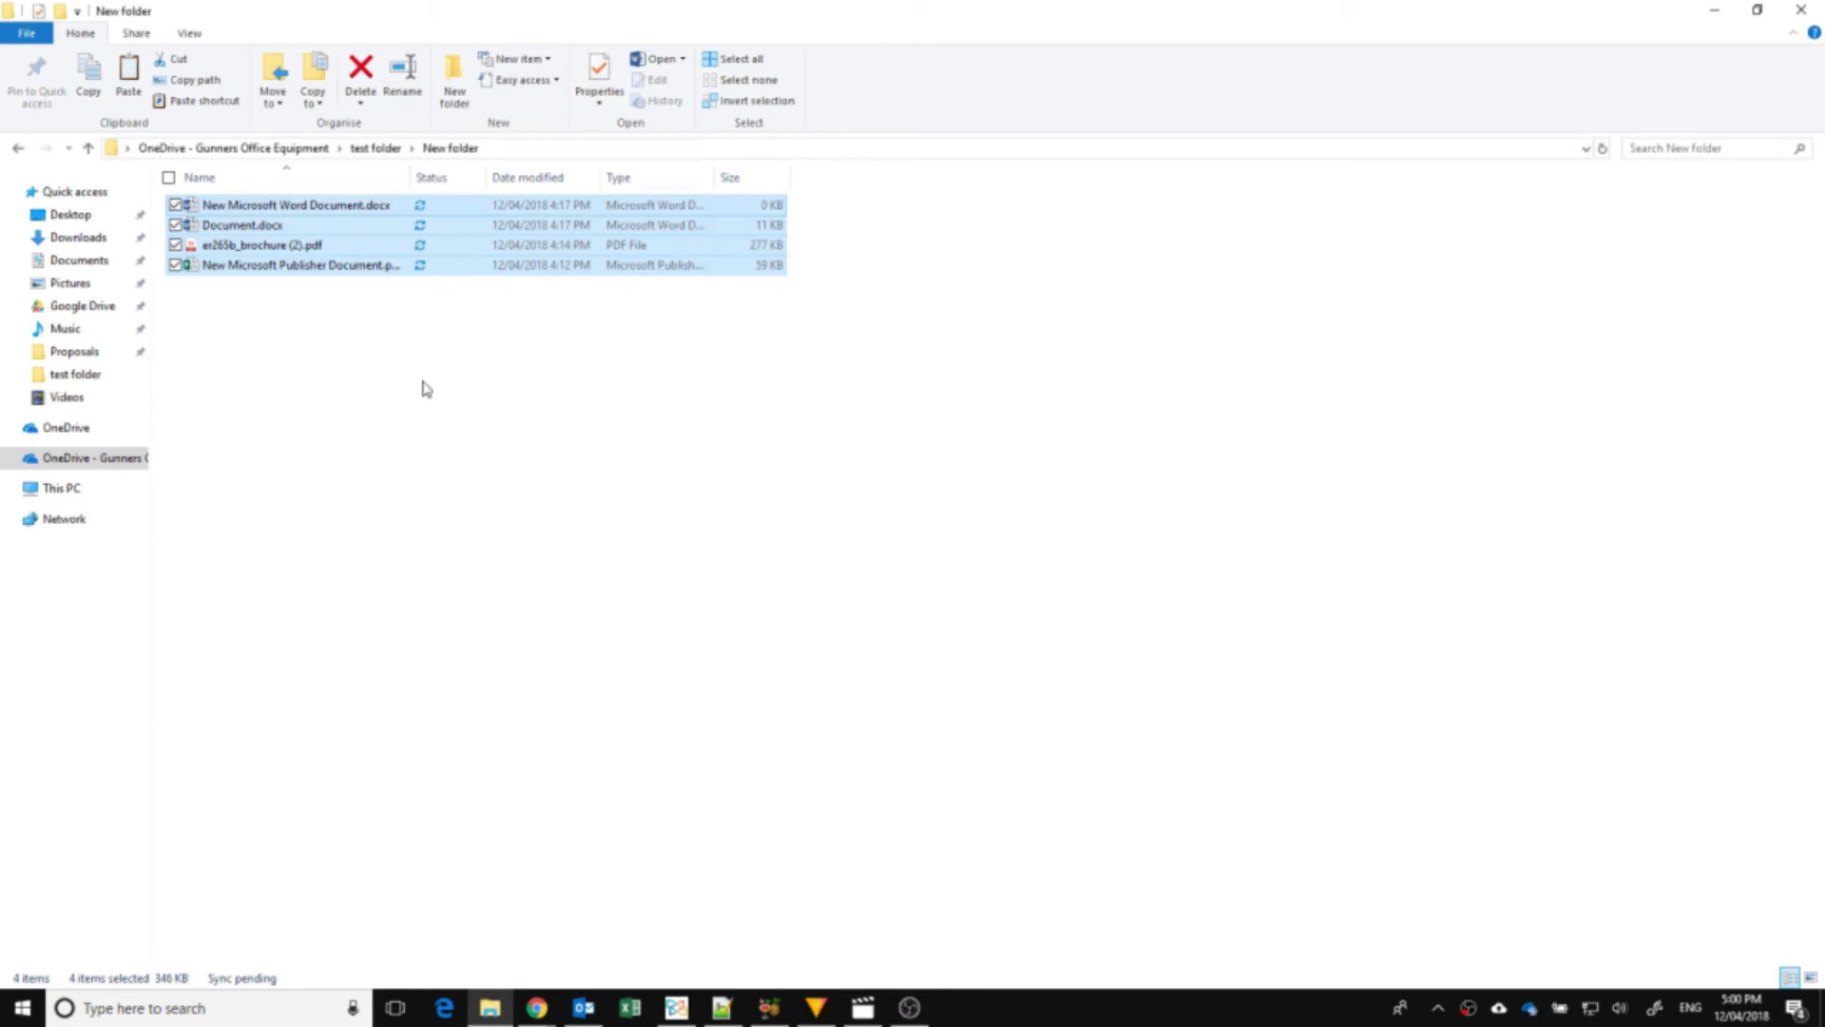
{"action": "key", "text": "ctrl+v"}
{"action": "key", "text": "ctrl+v"}
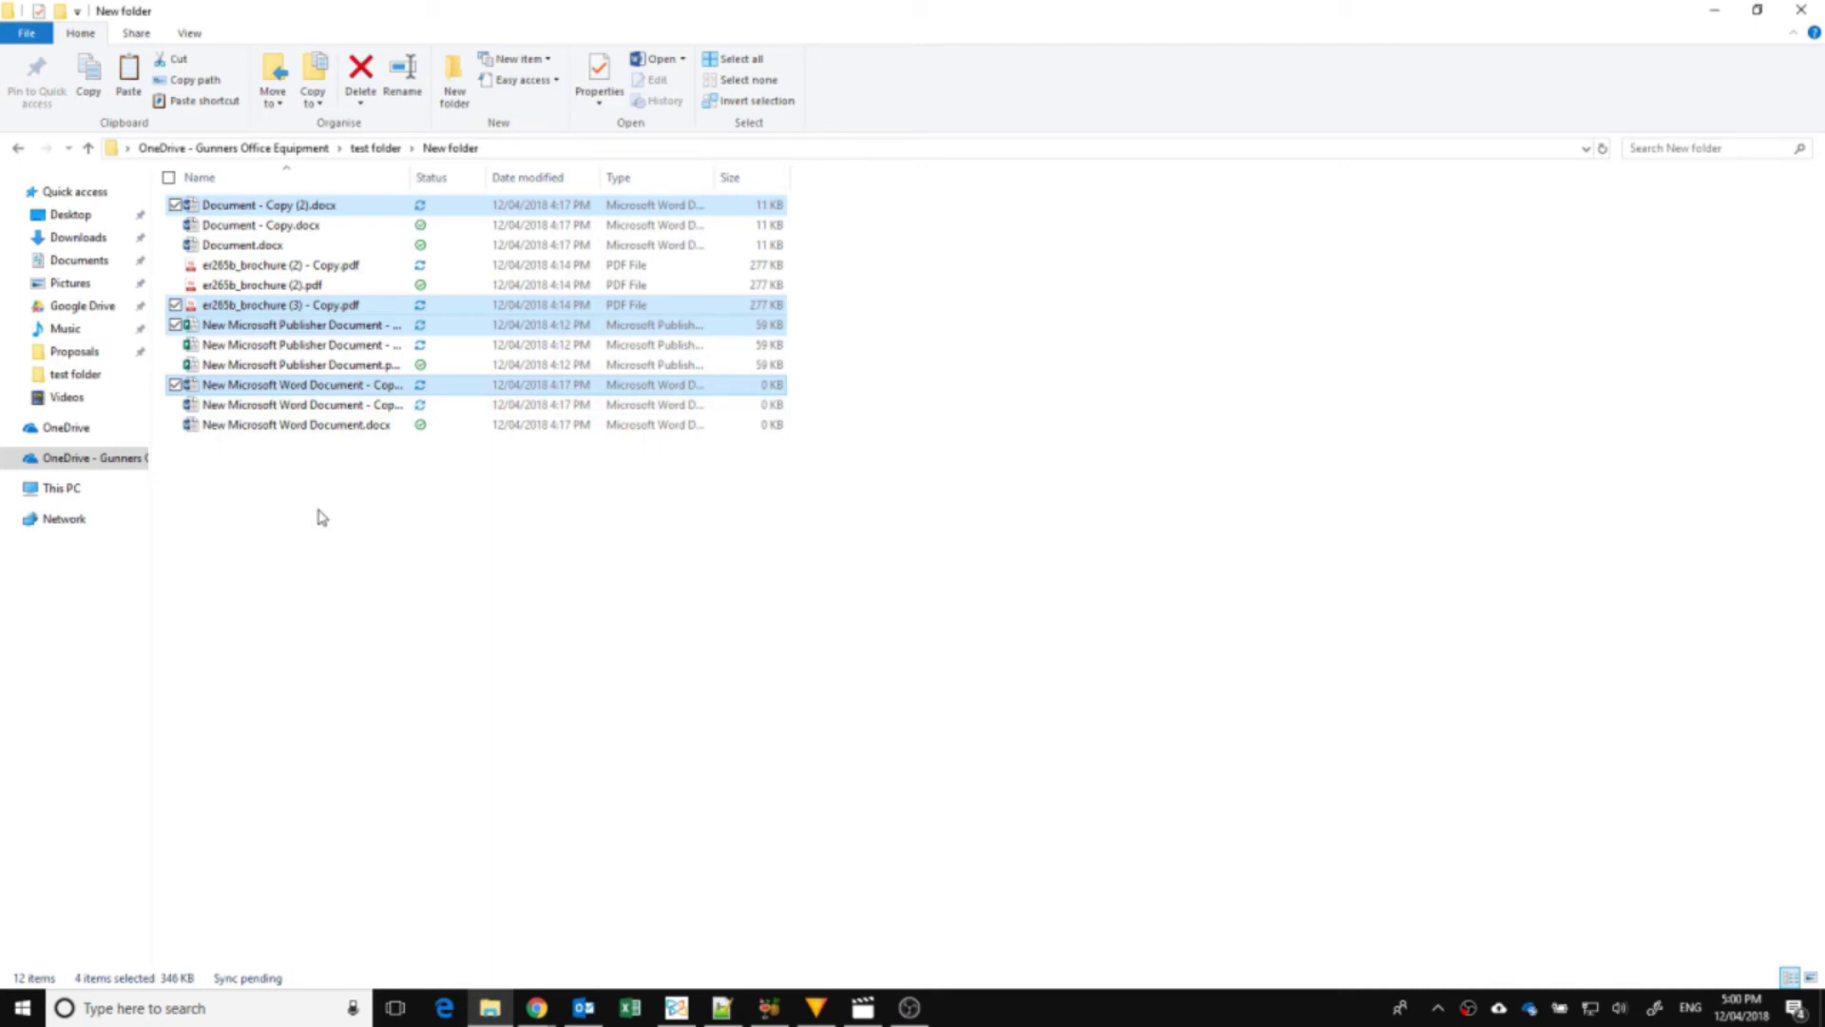
{"action": "left_click", "coordinate": [372, 540]}
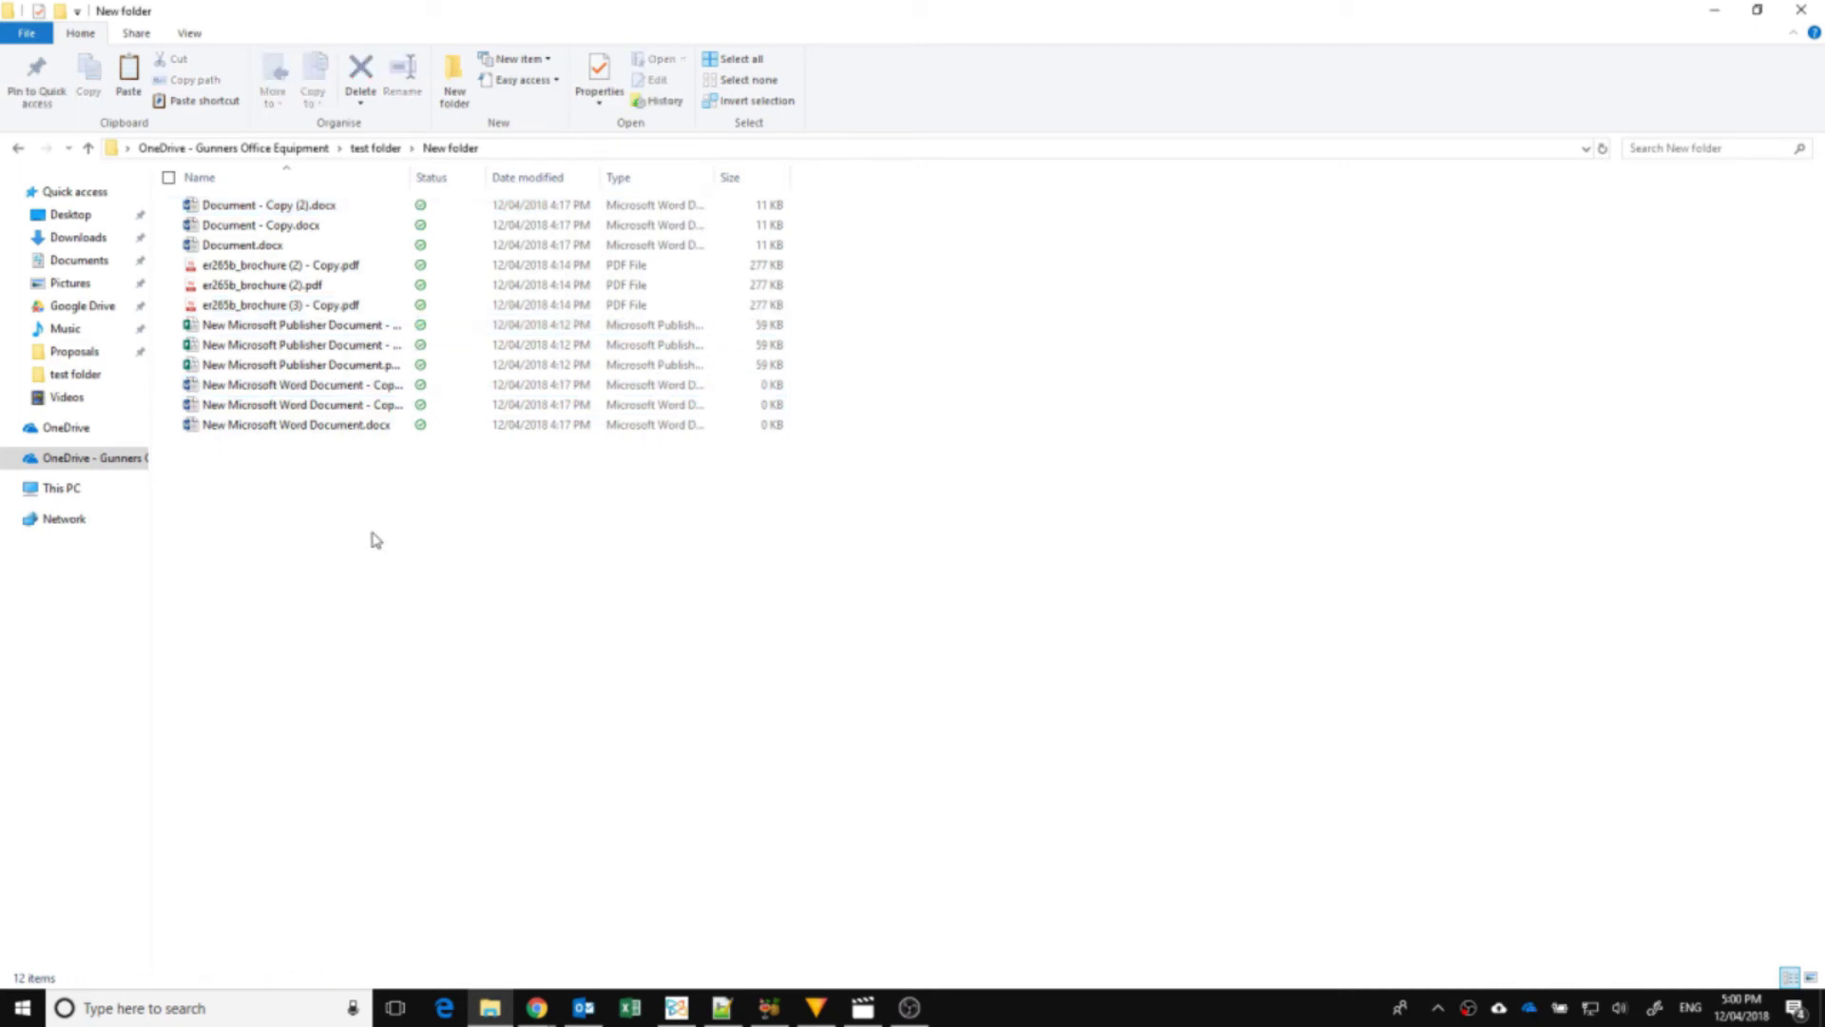
Step: Apply Clear space to the first Publisher document copy in the subfolder
{"action": "left_click", "coordinate": [326, 326]}
{"action": "right_click", "coordinate": [327, 326]}
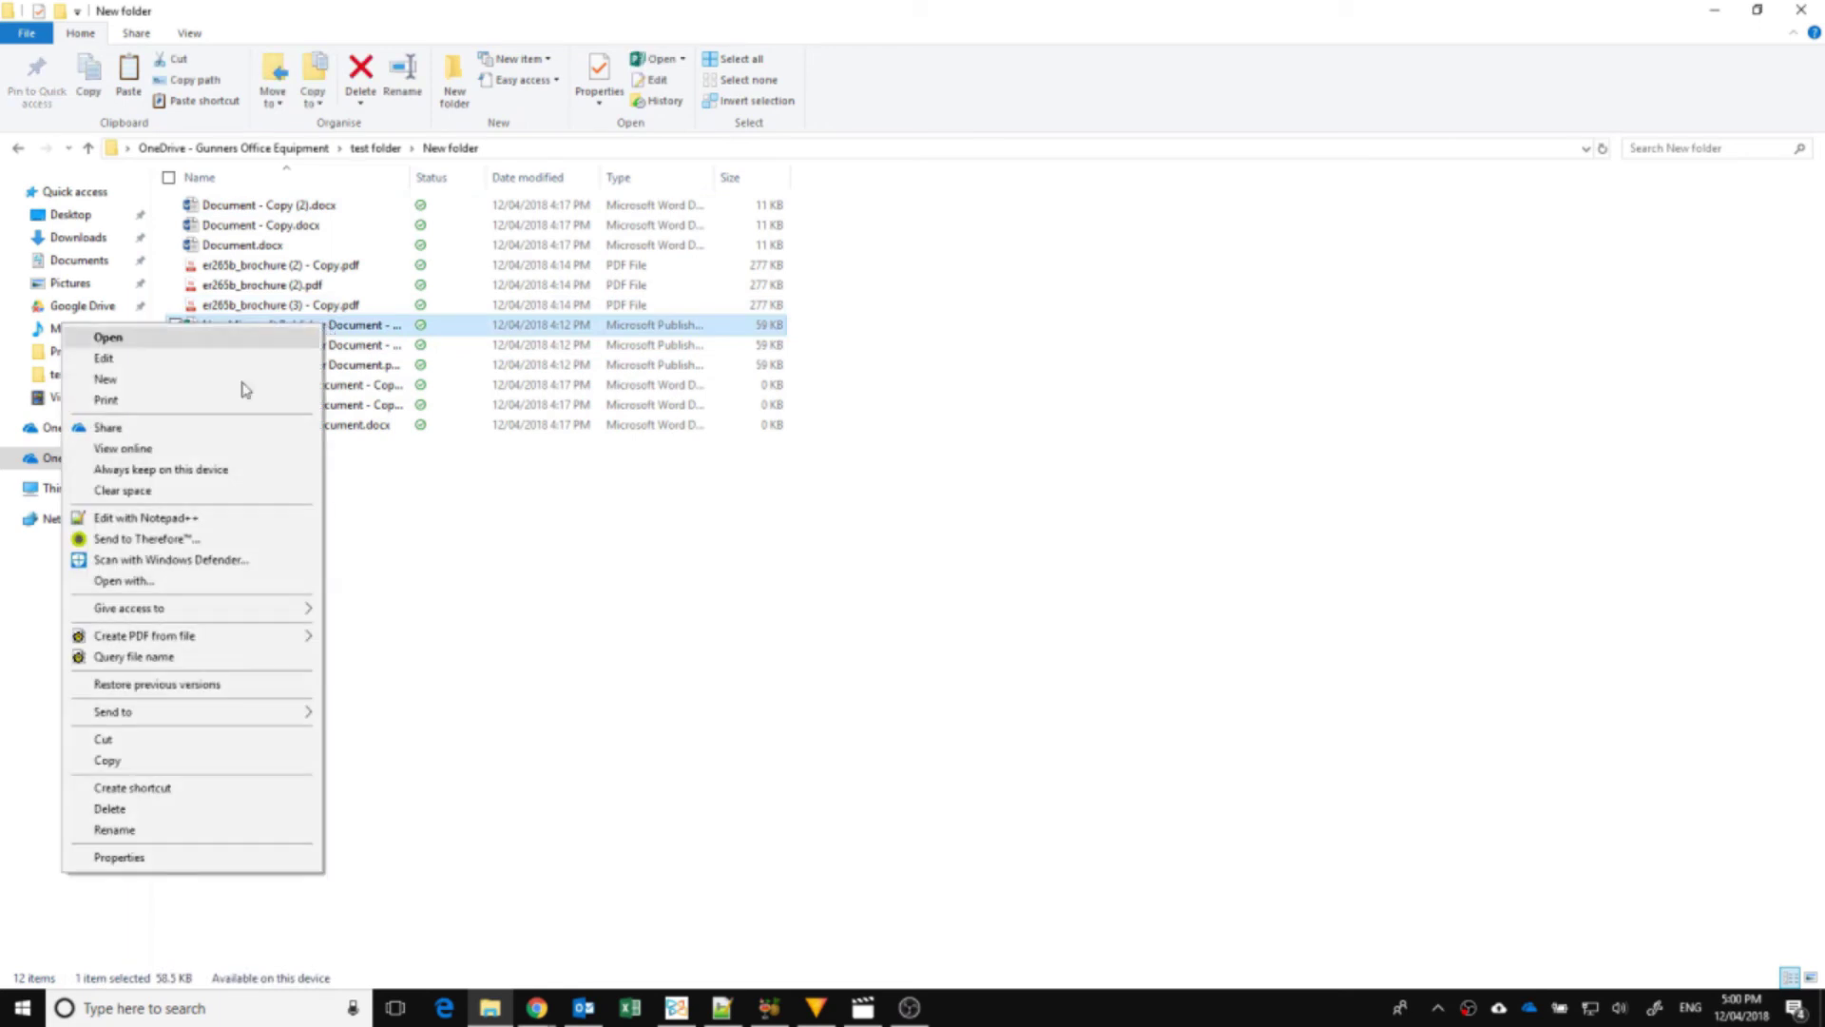
{"action": "left_click", "coordinate": [166, 490]}
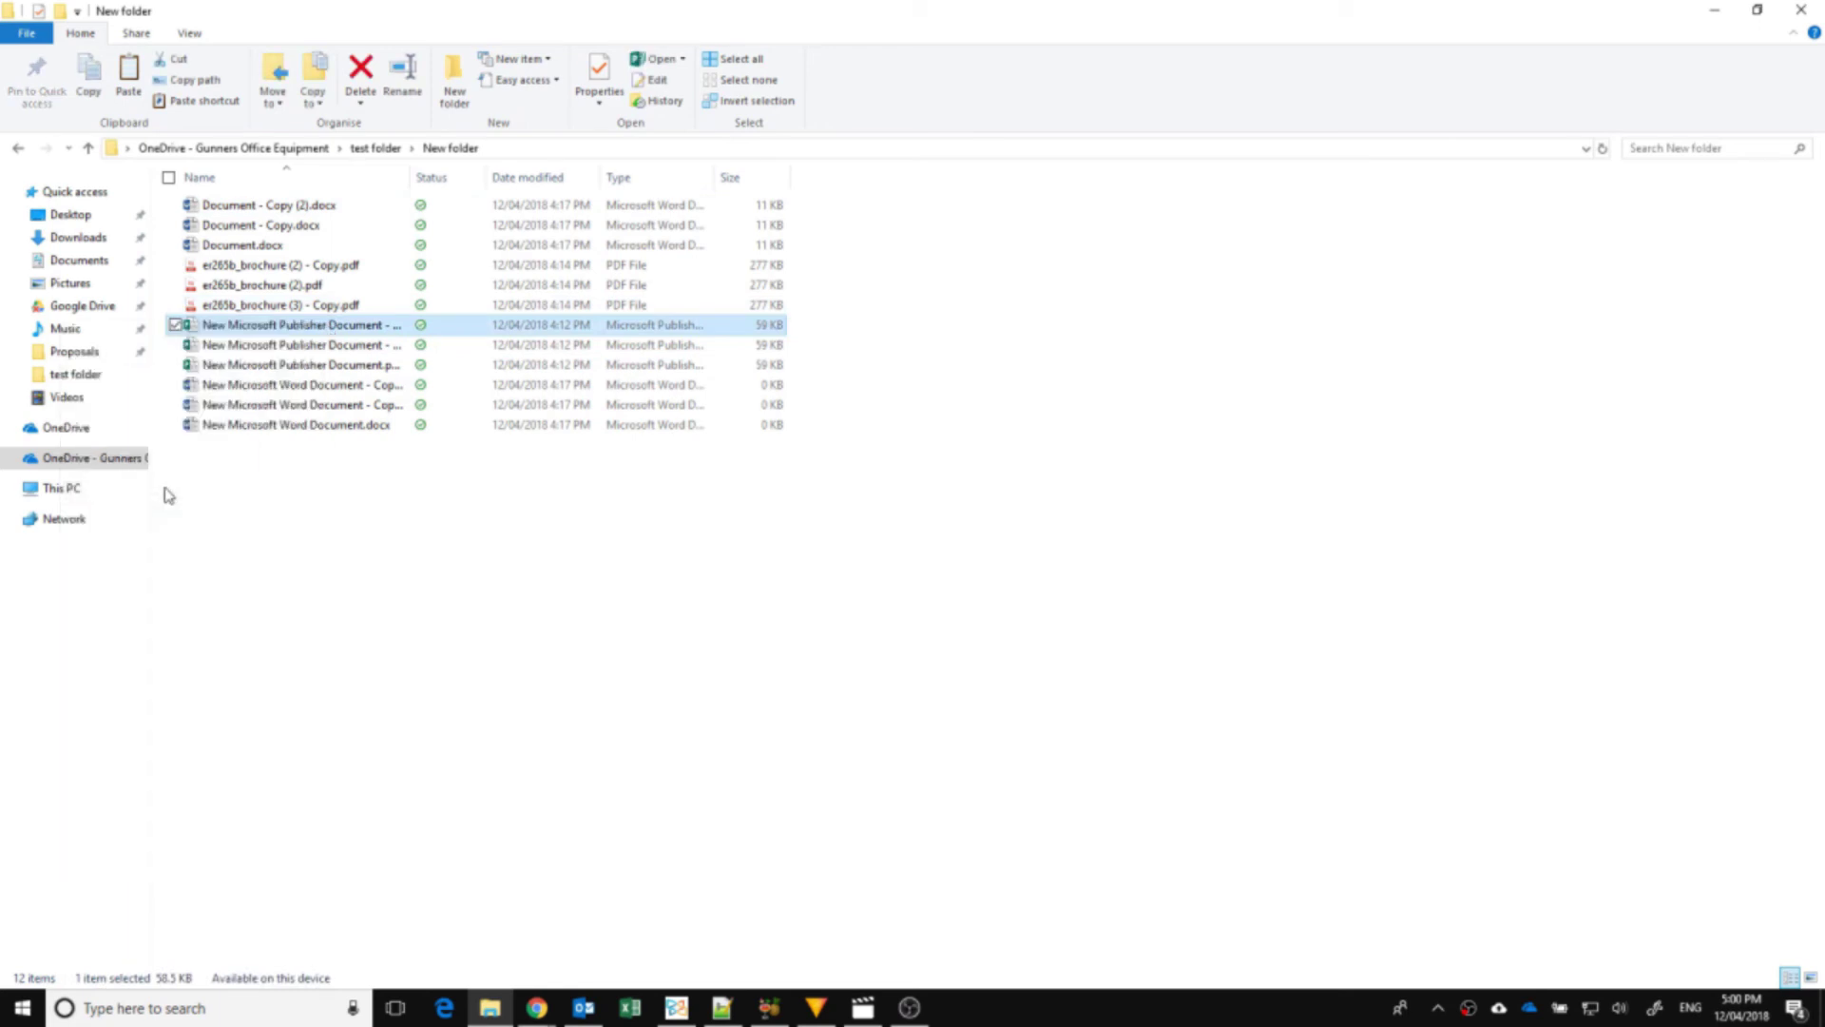
Step: Go back up to the test folder and apply Clear space to the whole New folder subfolder
{"action": "left_click", "coordinate": [377, 149]}
{"action": "right_click", "coordinate": [280, 211]}
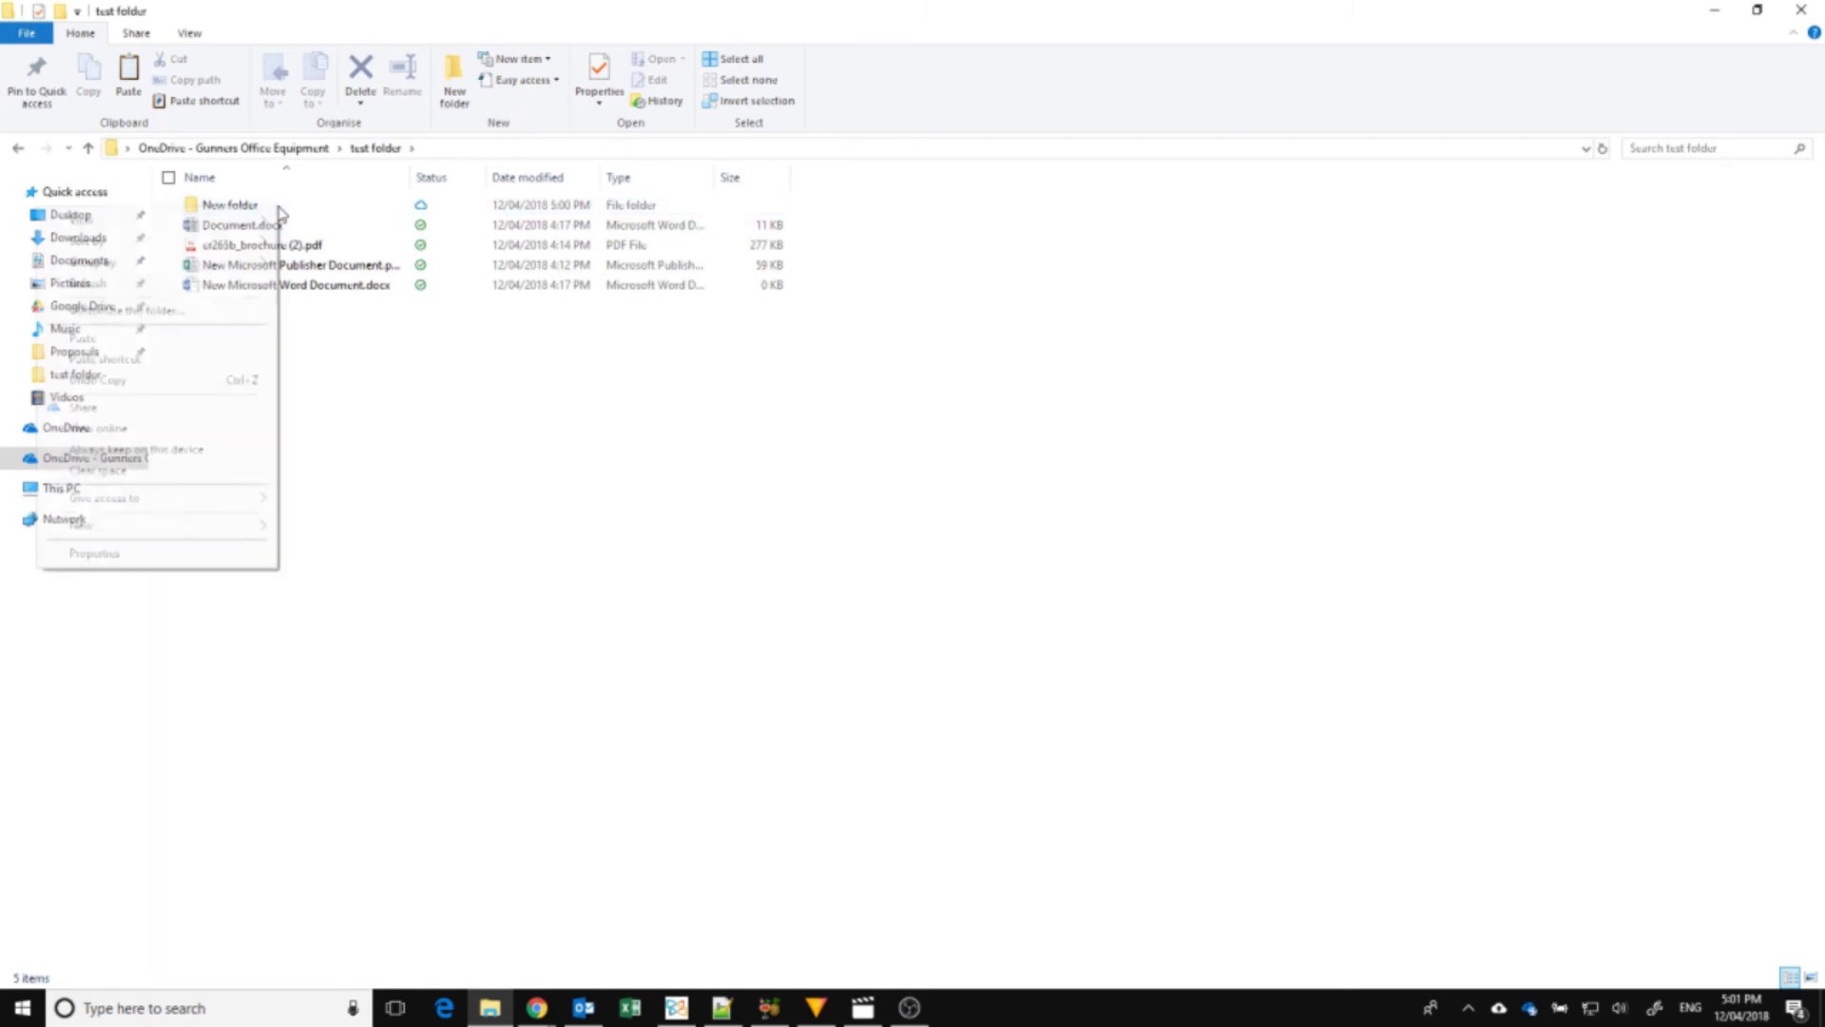
{"action": "left_click", "coordinate": [326, 213]}
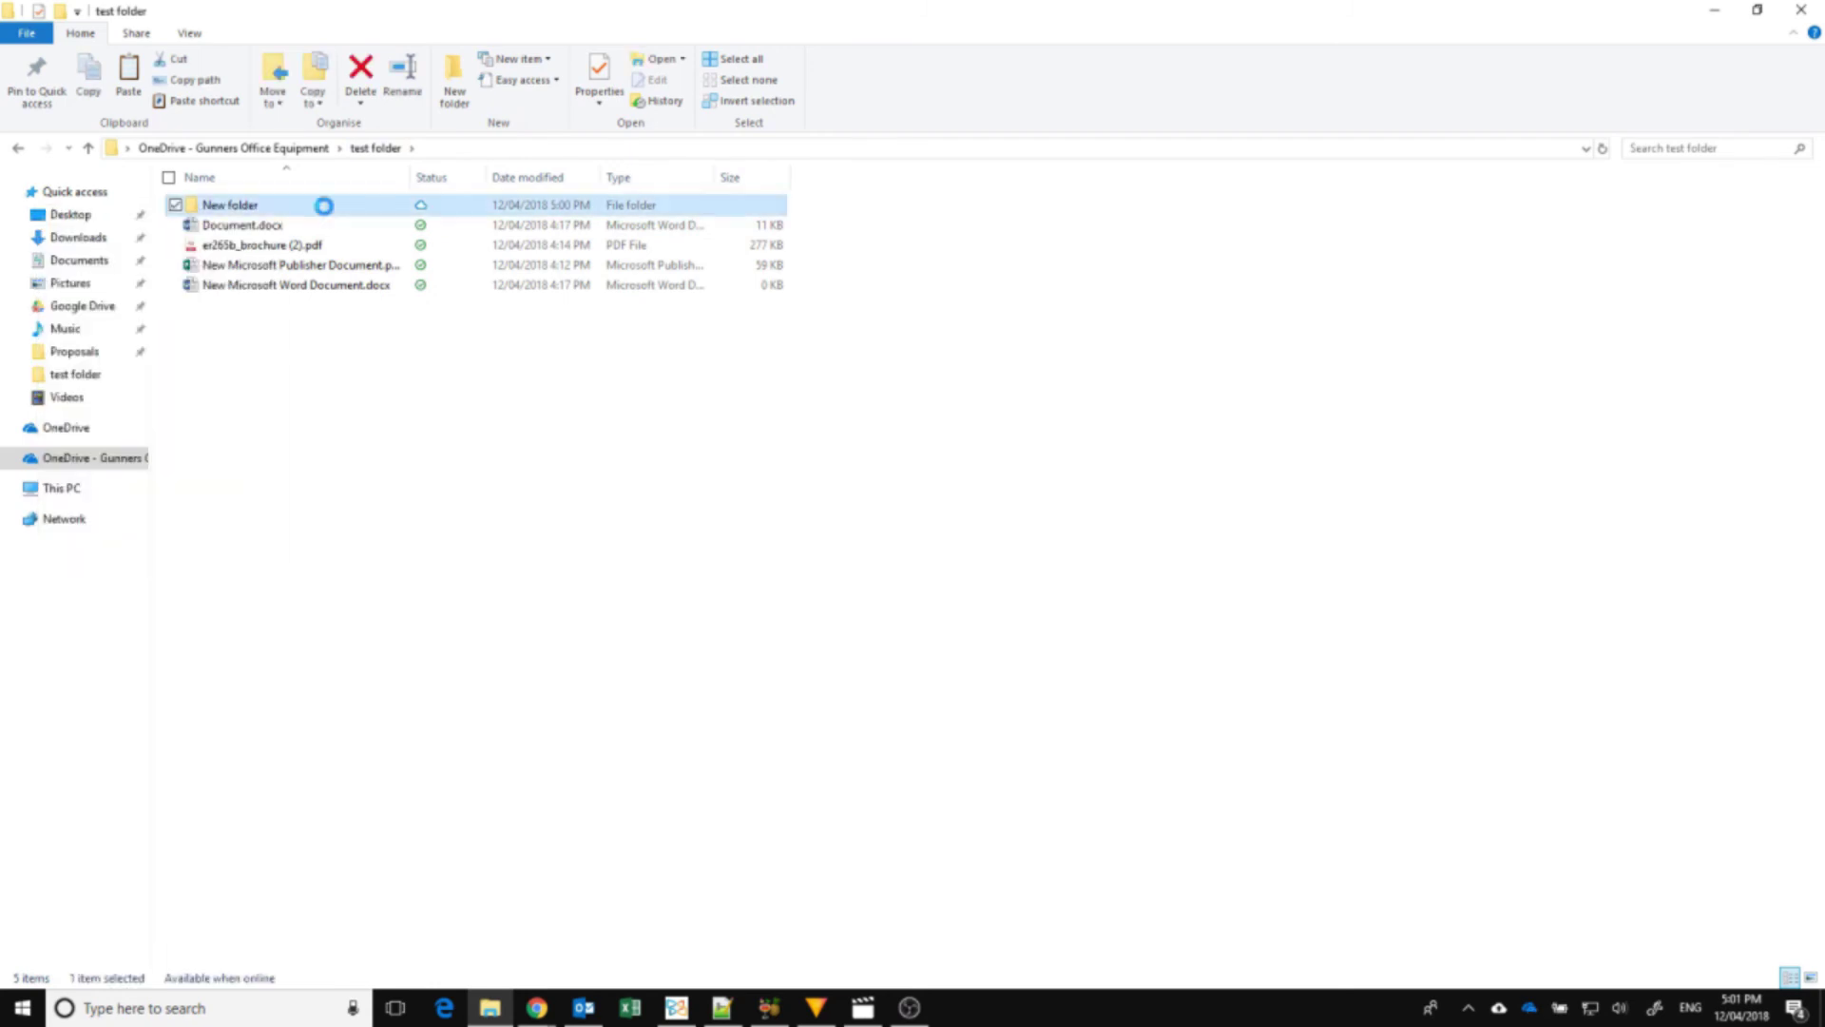
{"action": "right_click", "coordinate": [324, 206]}
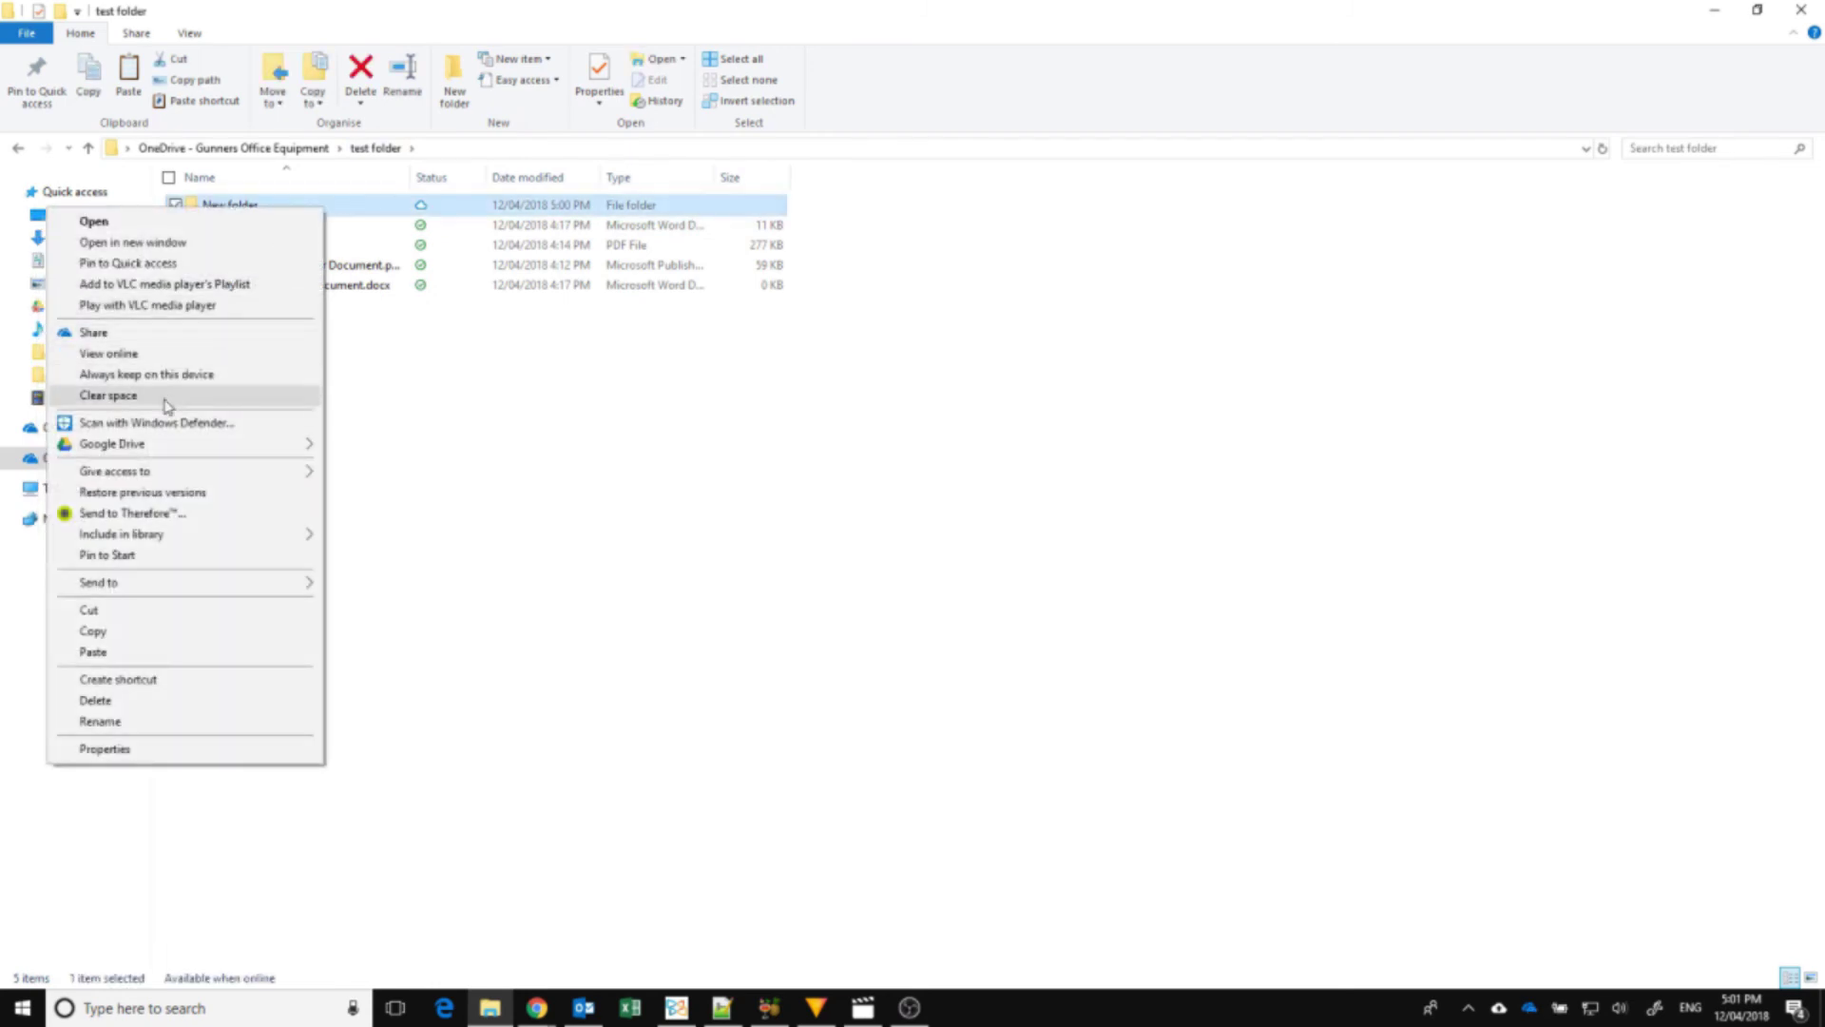
{"action": "left_click", "coordinate": [165, 398]}
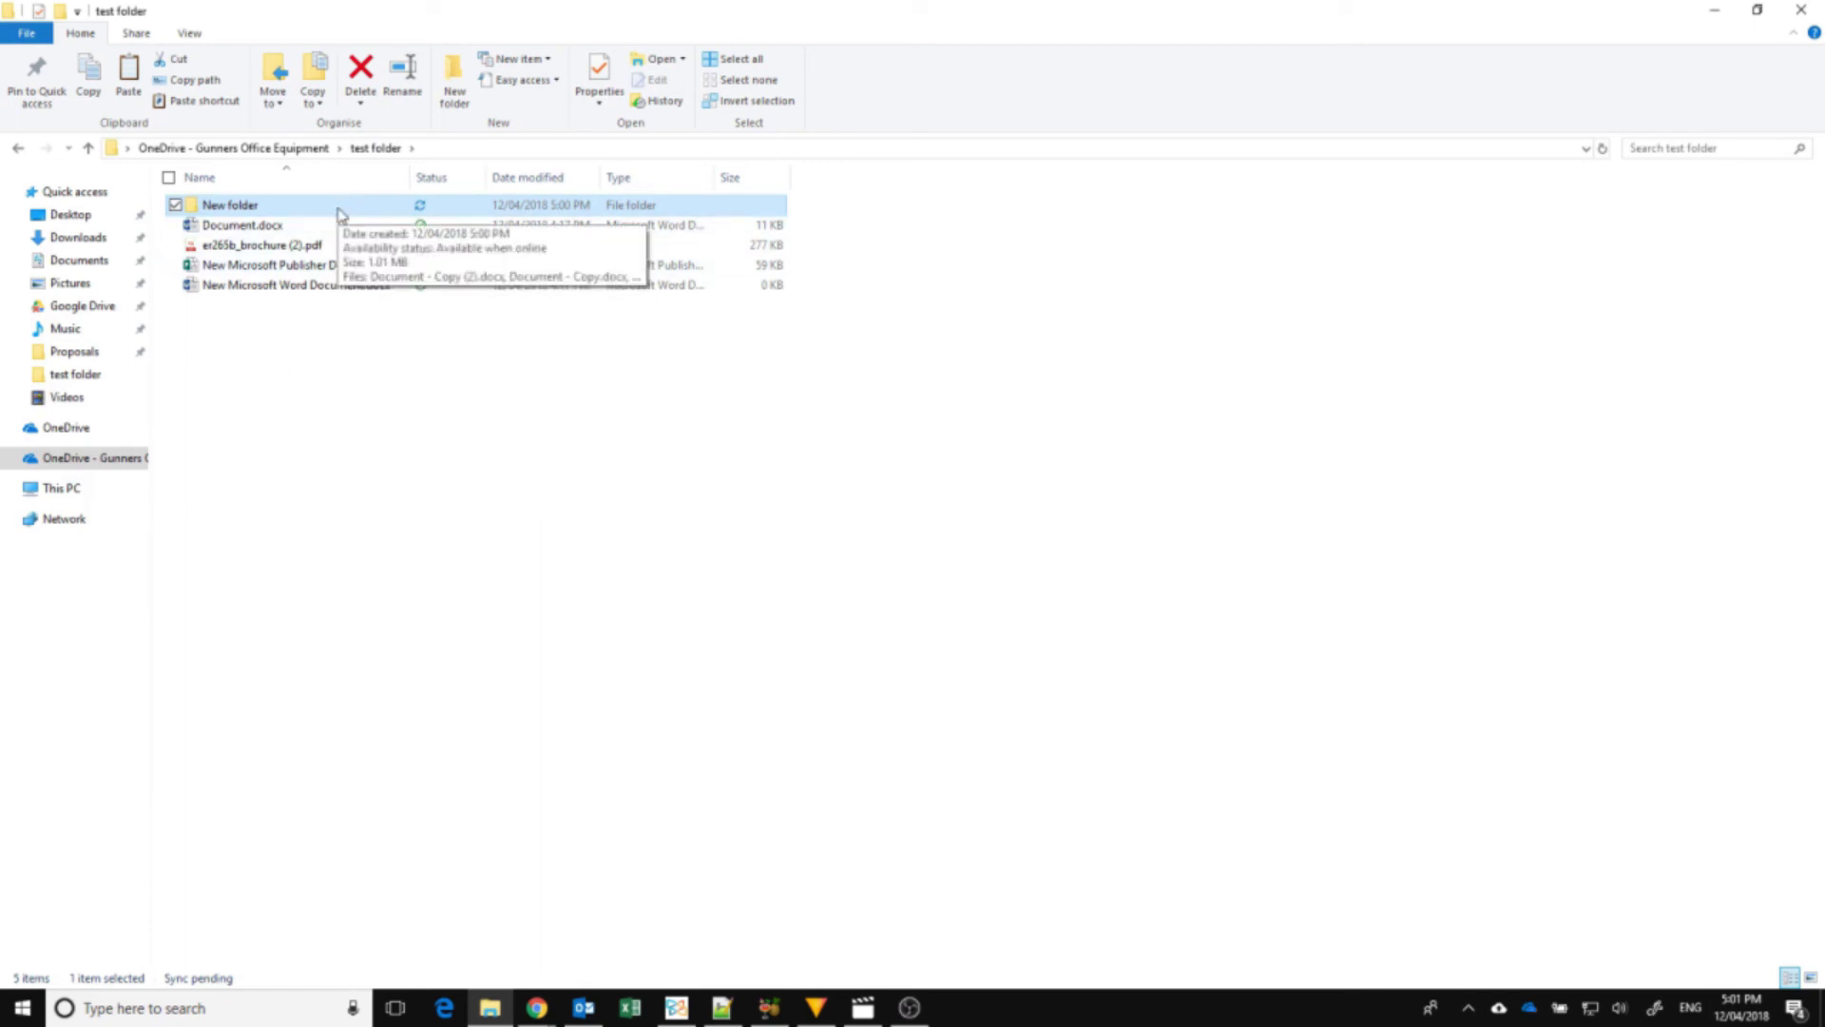
Step: Check the status of the files inside New folder, then view the availability options for New Microsoft Word Document.docx in the test folder
{"action": "double_click", "coordinate": [339, 207]}
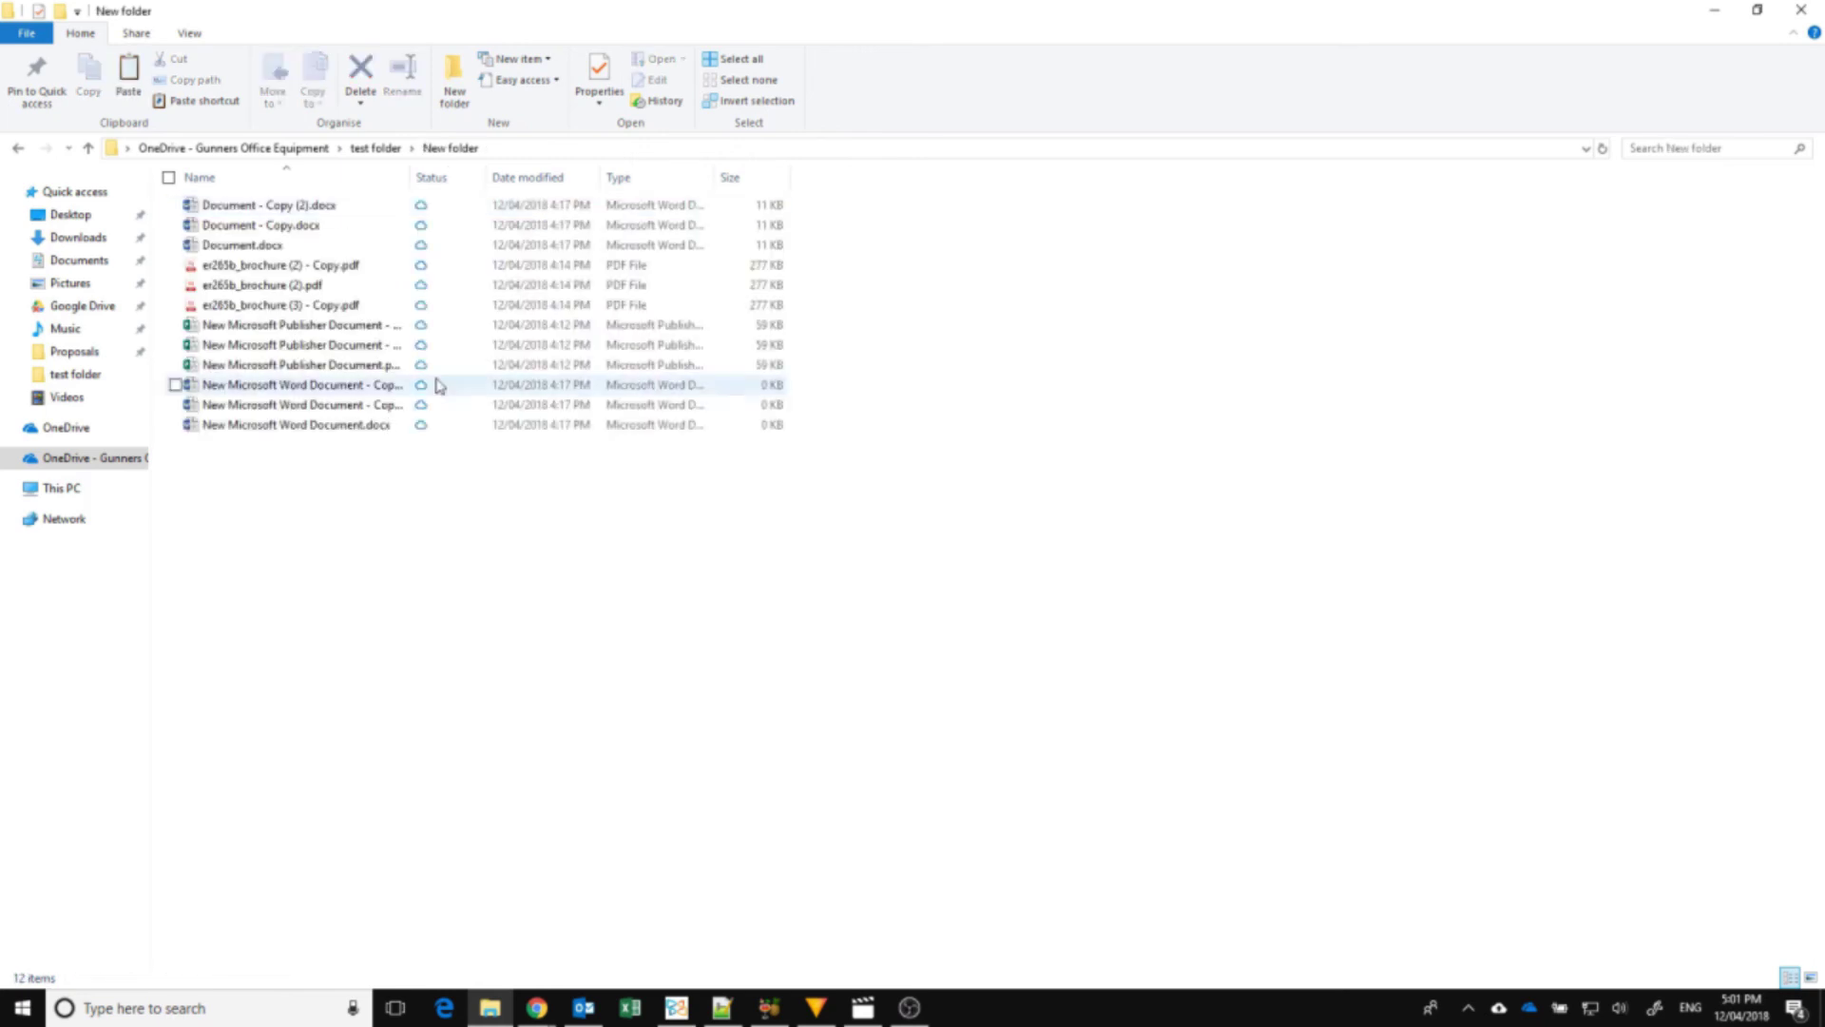
{"action": "left_click", "coordinate": [390, 148]}
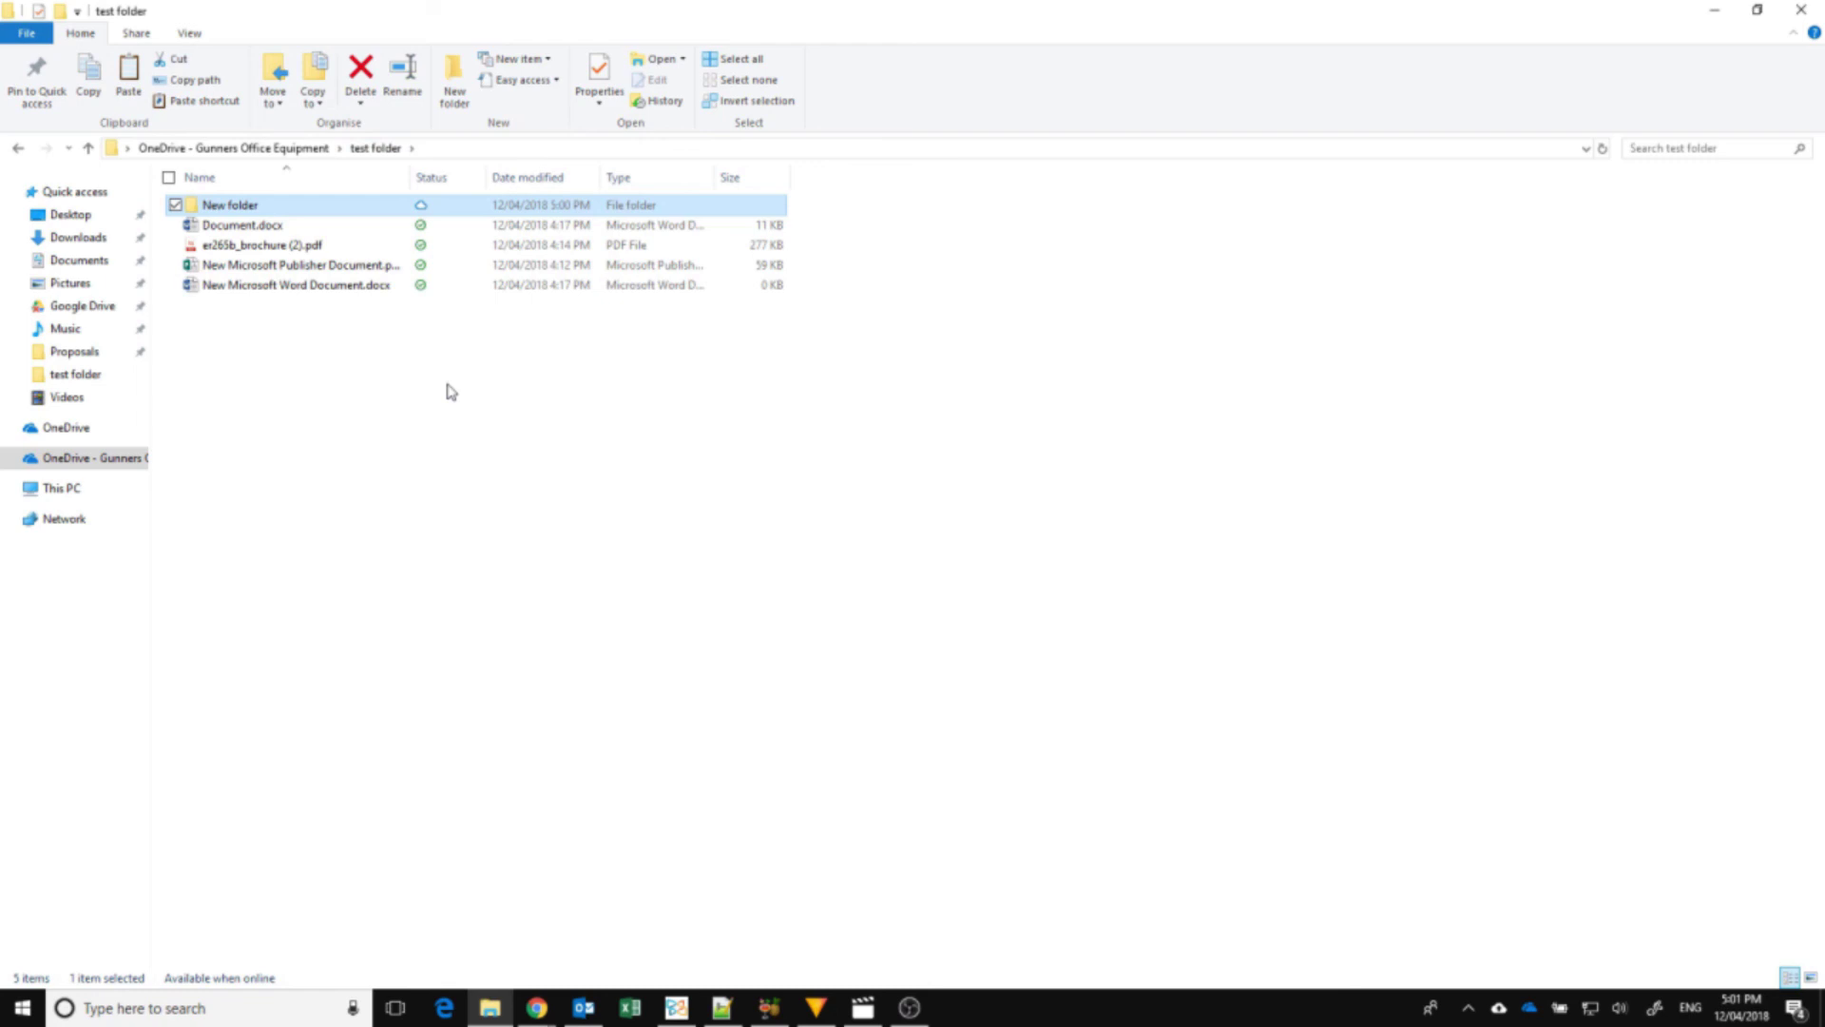
{"action": "right_click", "coordinate": [338, 285]}
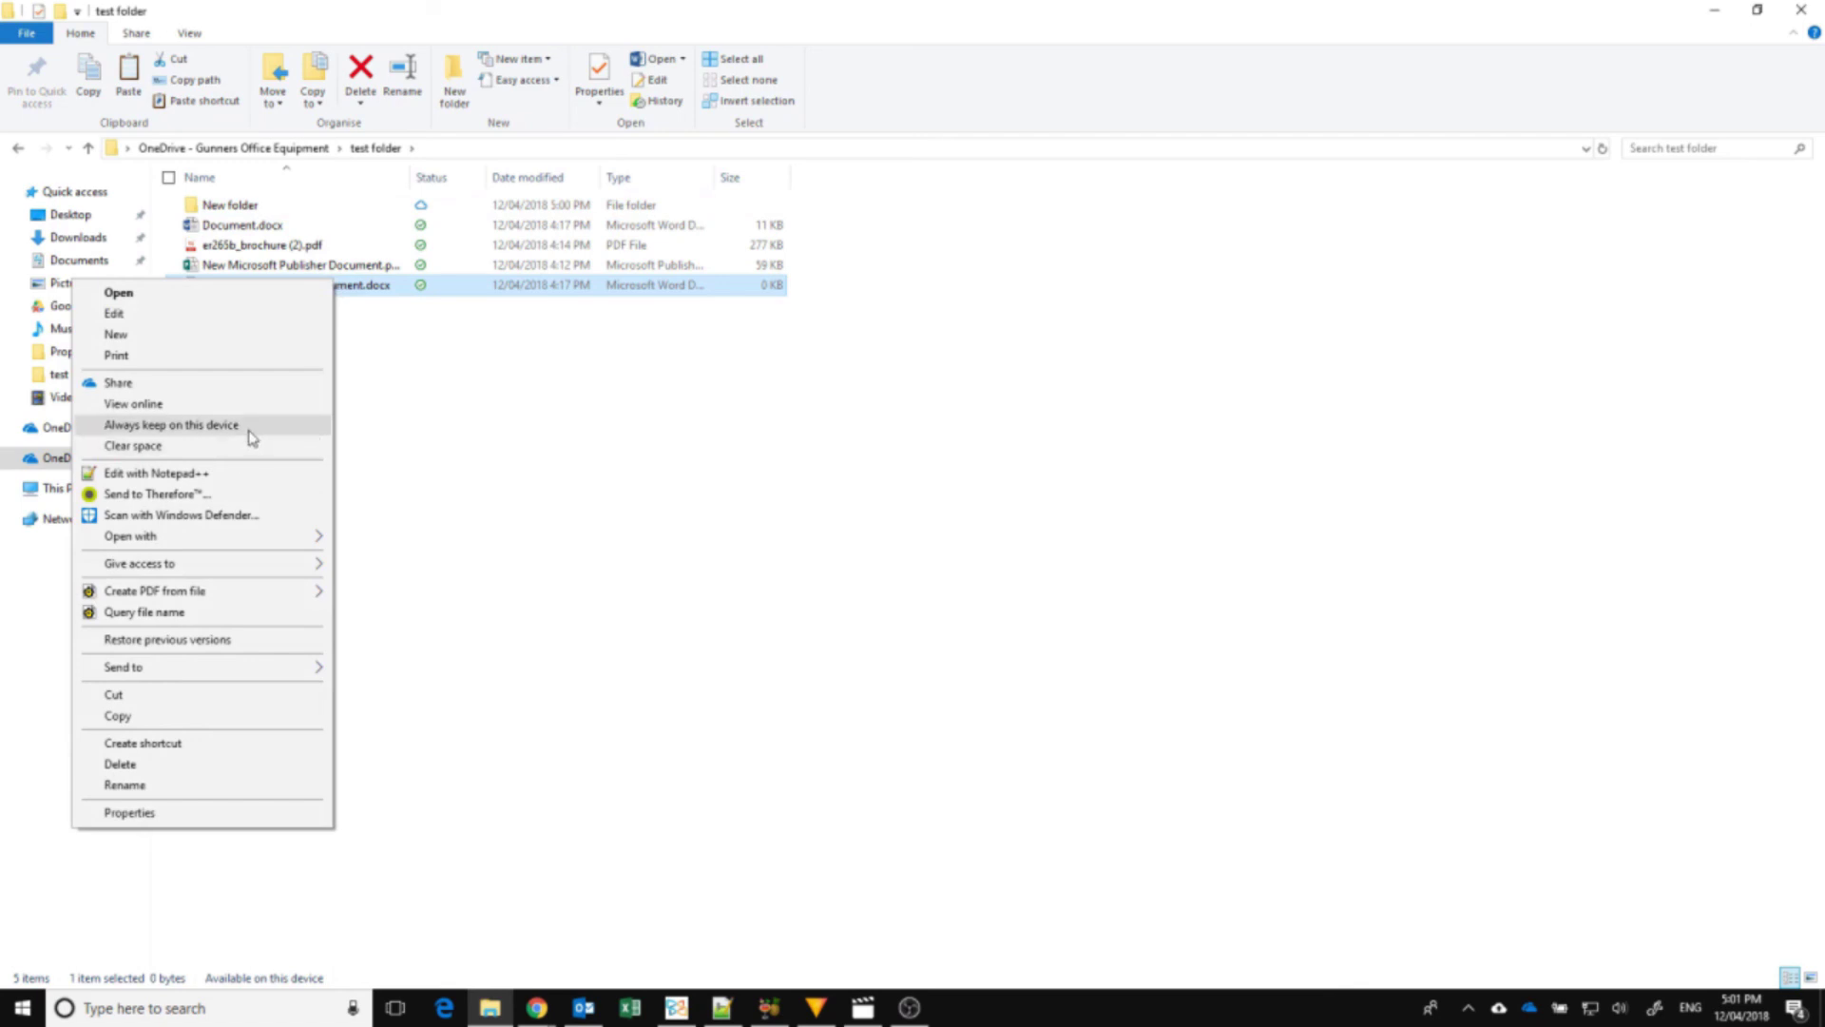
{"action": "left_click", "coordinate": [348, 211]}
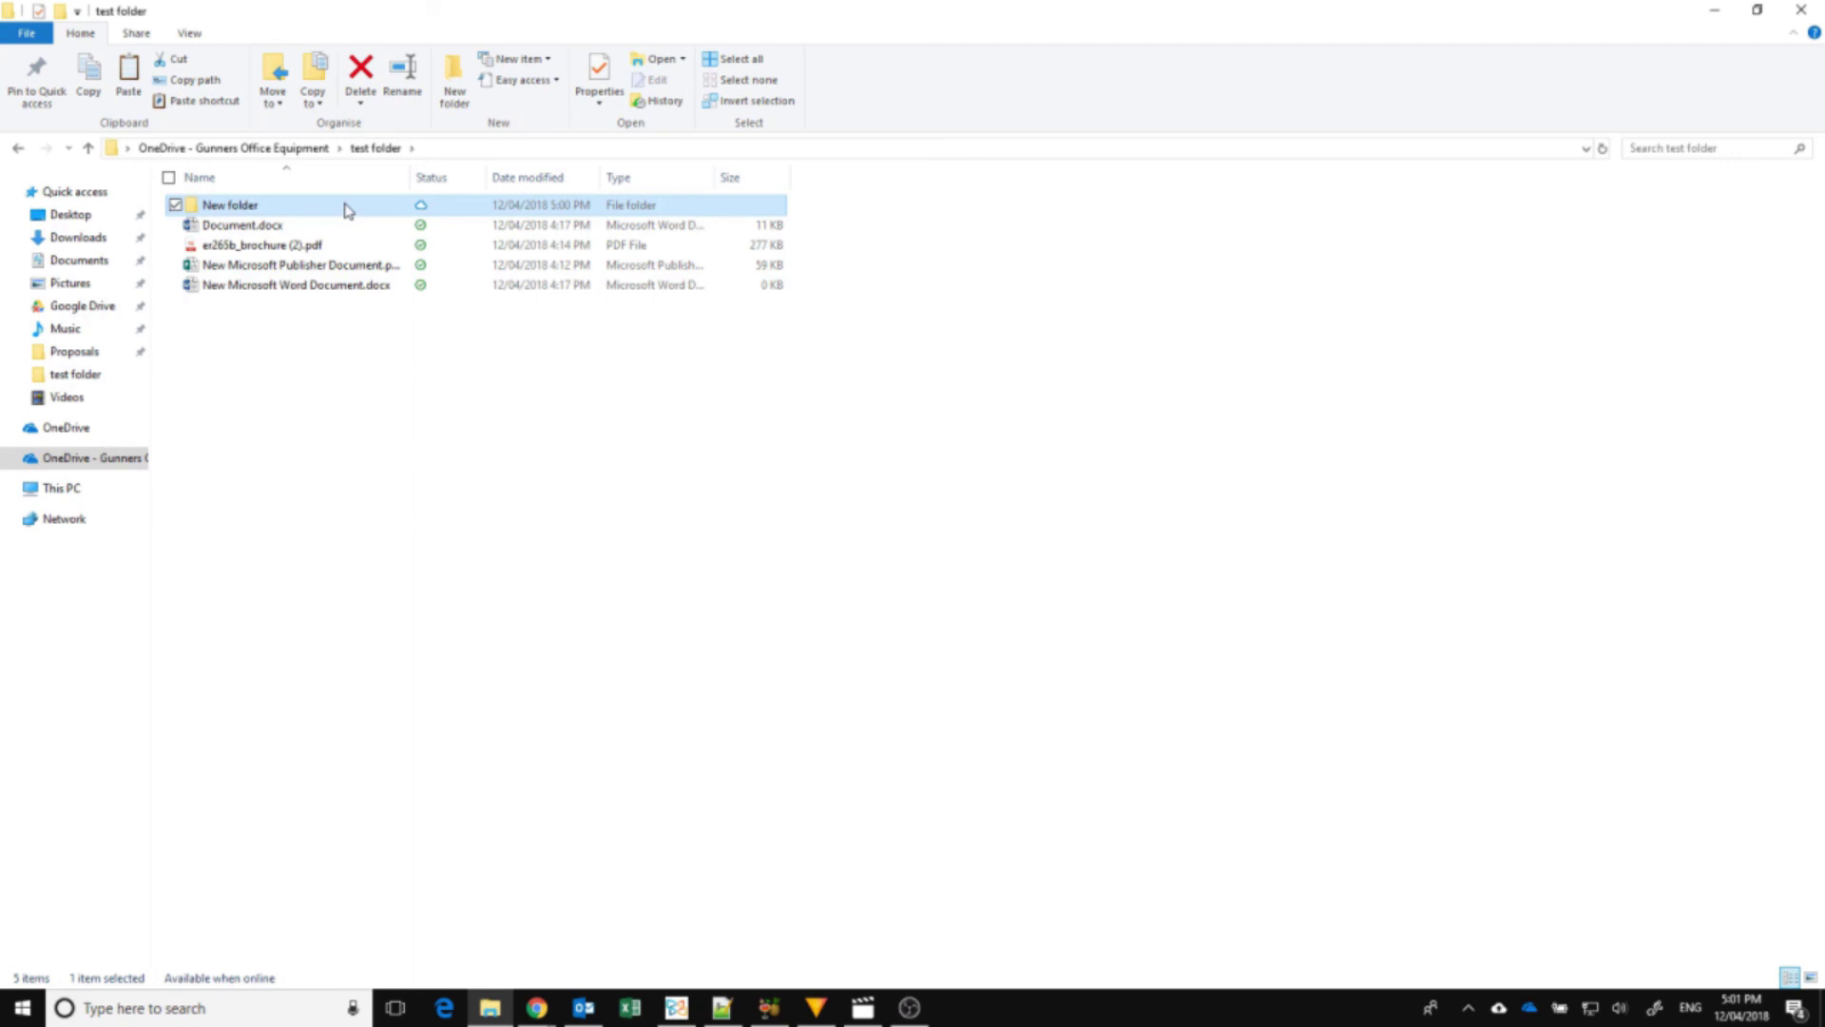
Step: Set New folder to Always keep on this device, check the status of the files inside it, and return to the test folder
{"action": "right_click", "coordinate": [344, 204]}
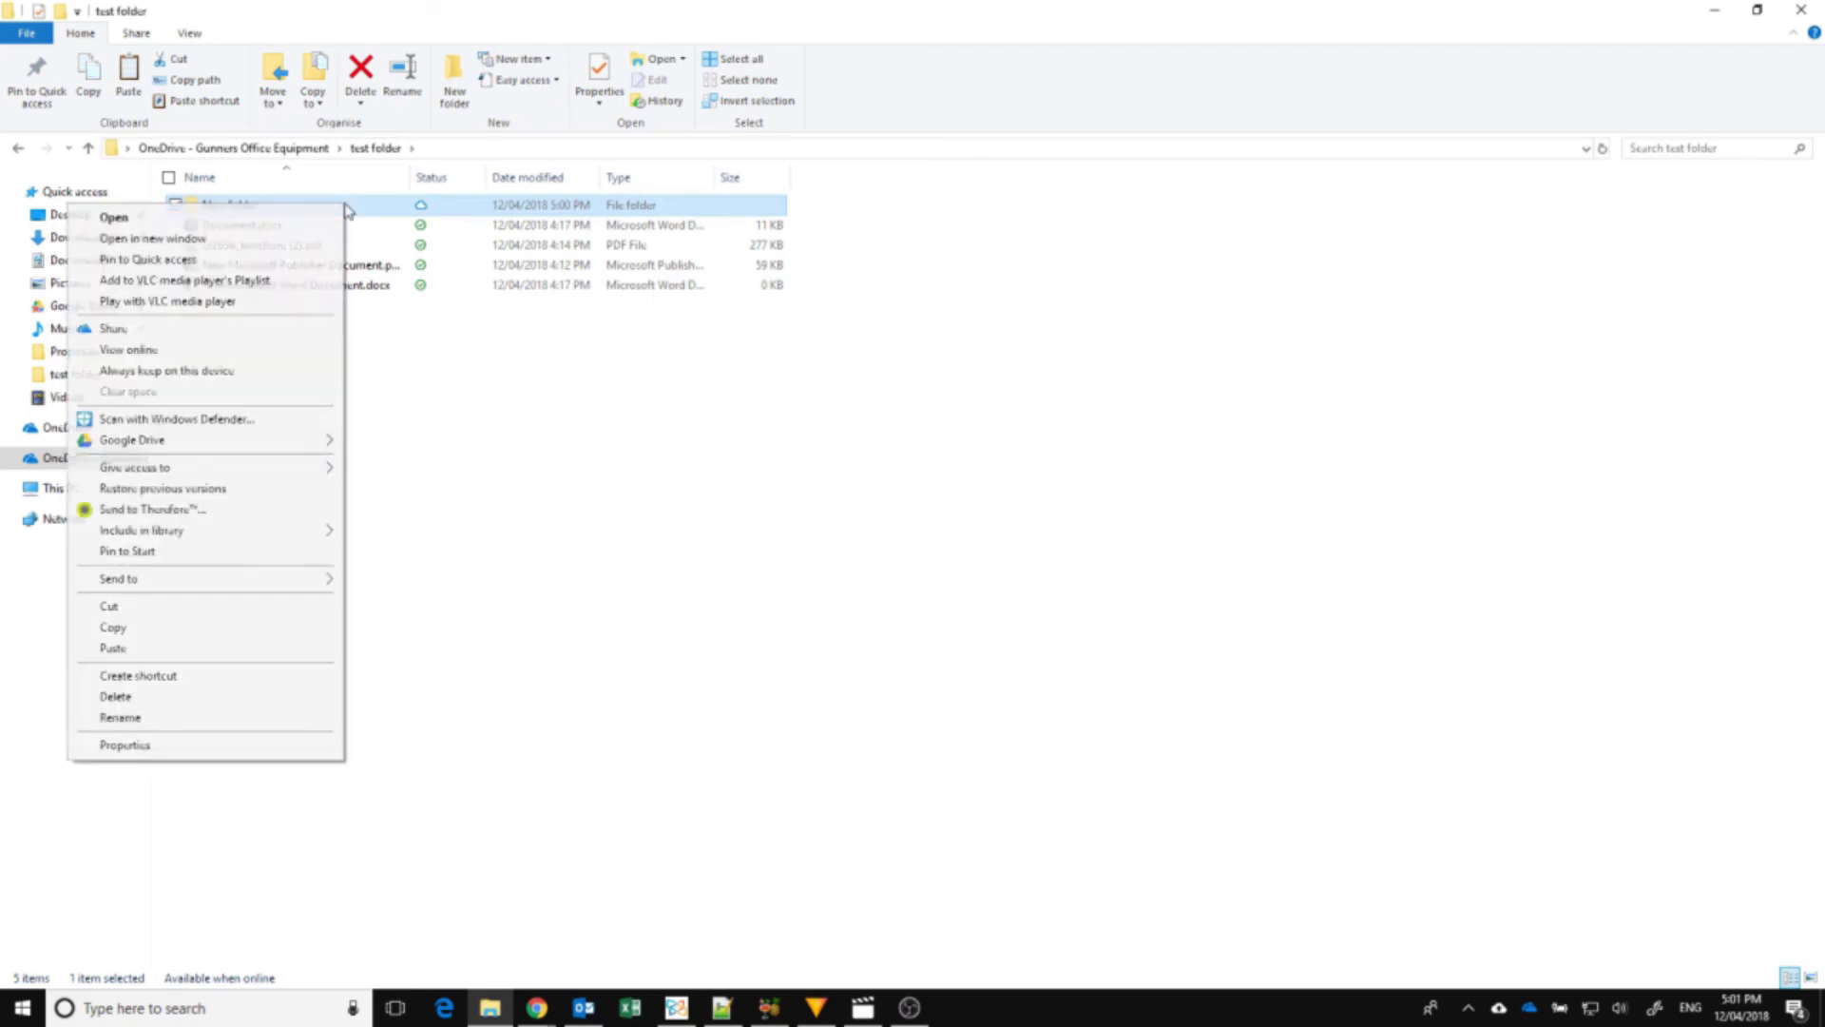
{"action": "left_click", "coordinate": [207, 370]}
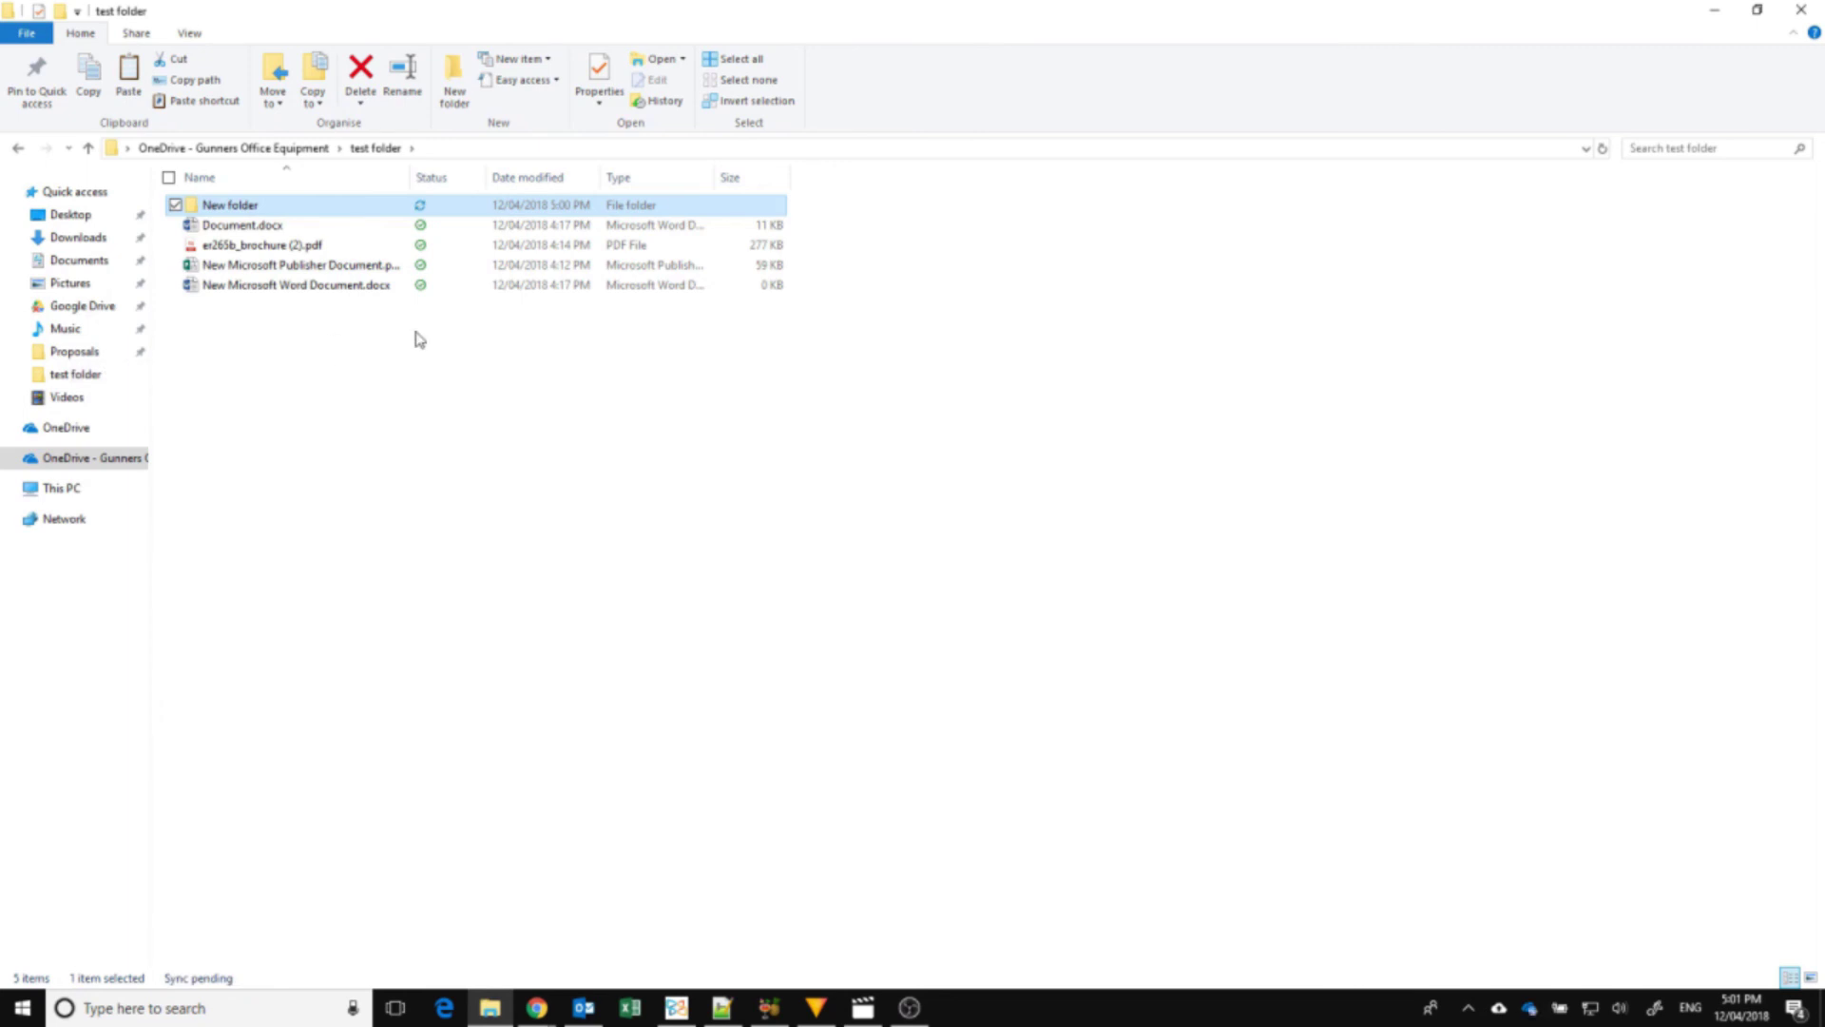
{"action": "double_click", "coordinate": [339, 206]}
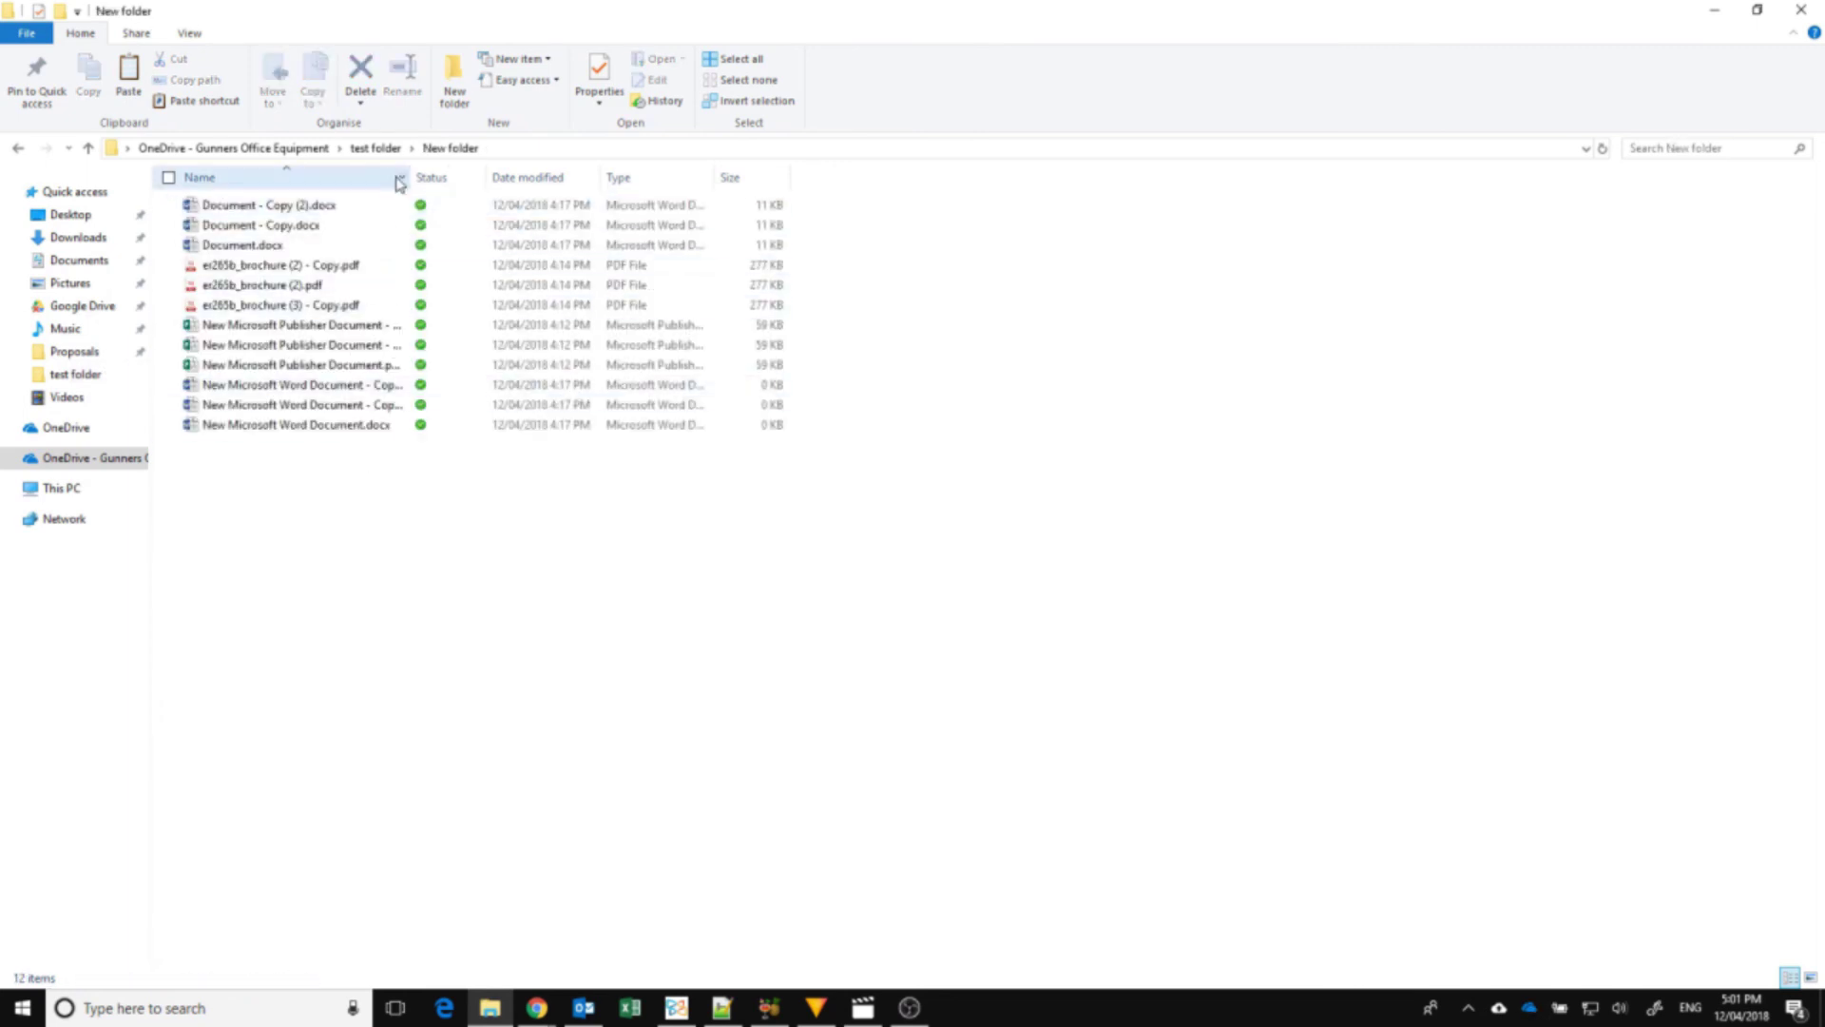
{"action": "left_click", "coordinate": [380, 149]}
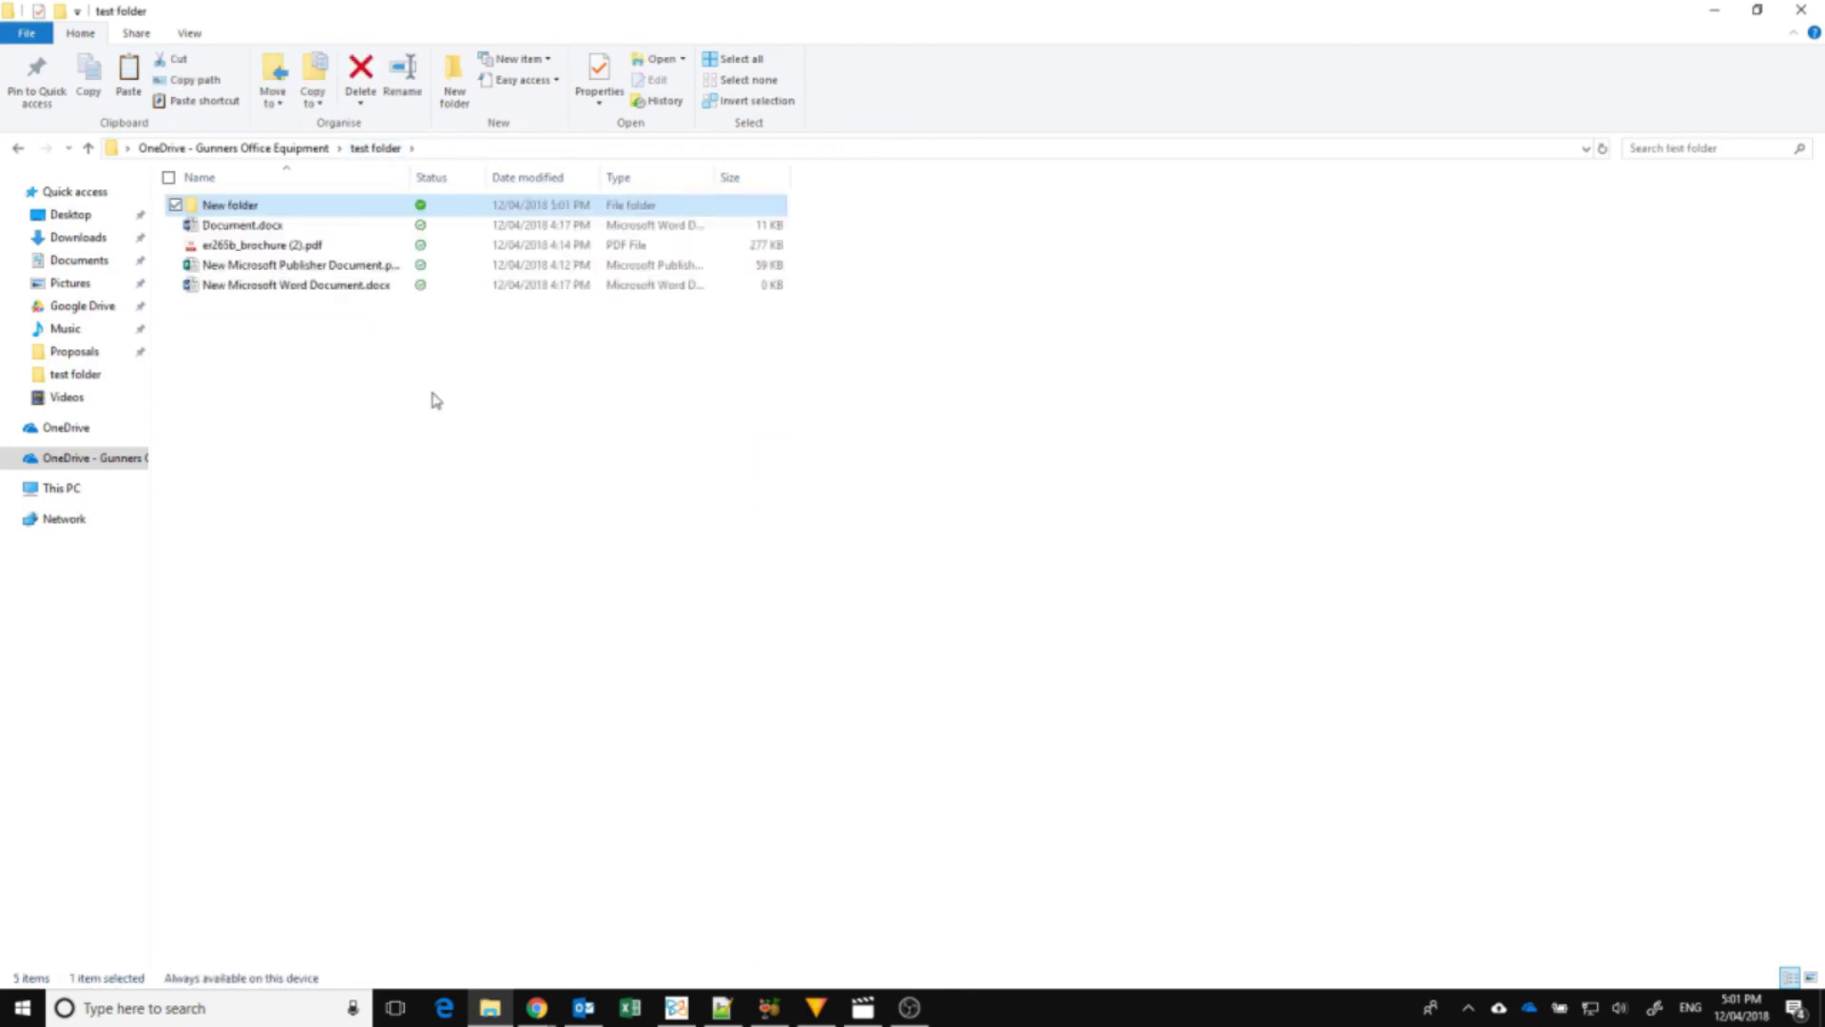